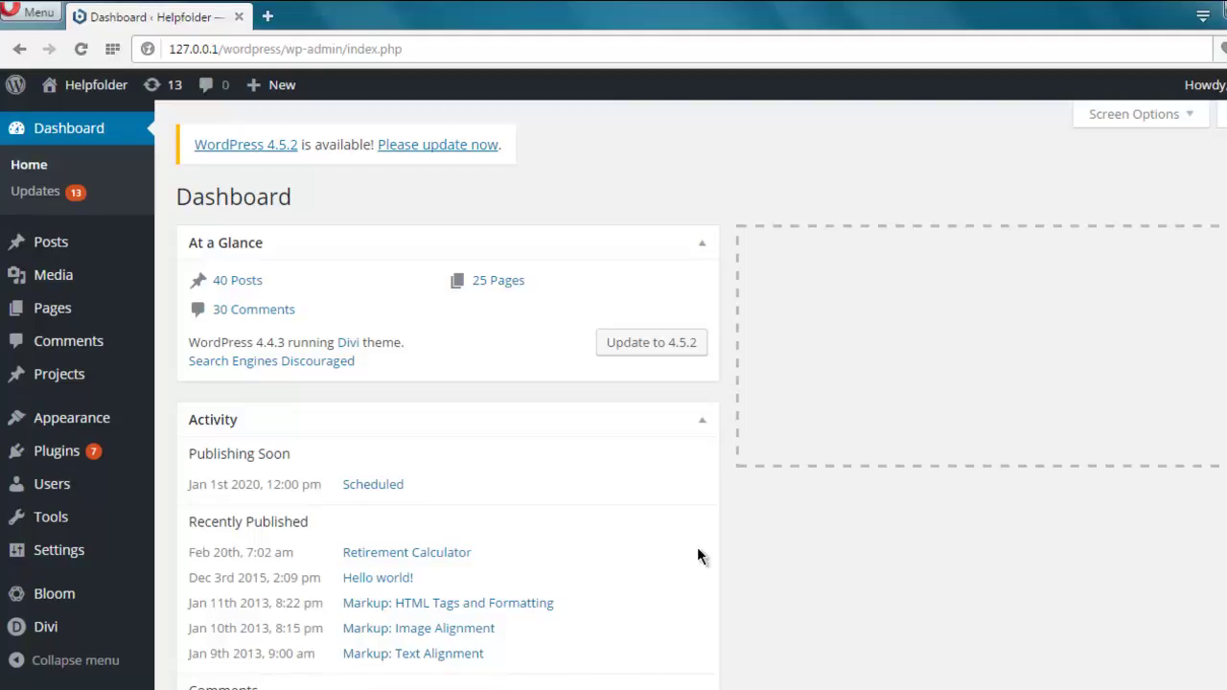
# - Add a new page to the site and switch its editing to the Divi Builder
pyautogui.moveTo(50, 314)
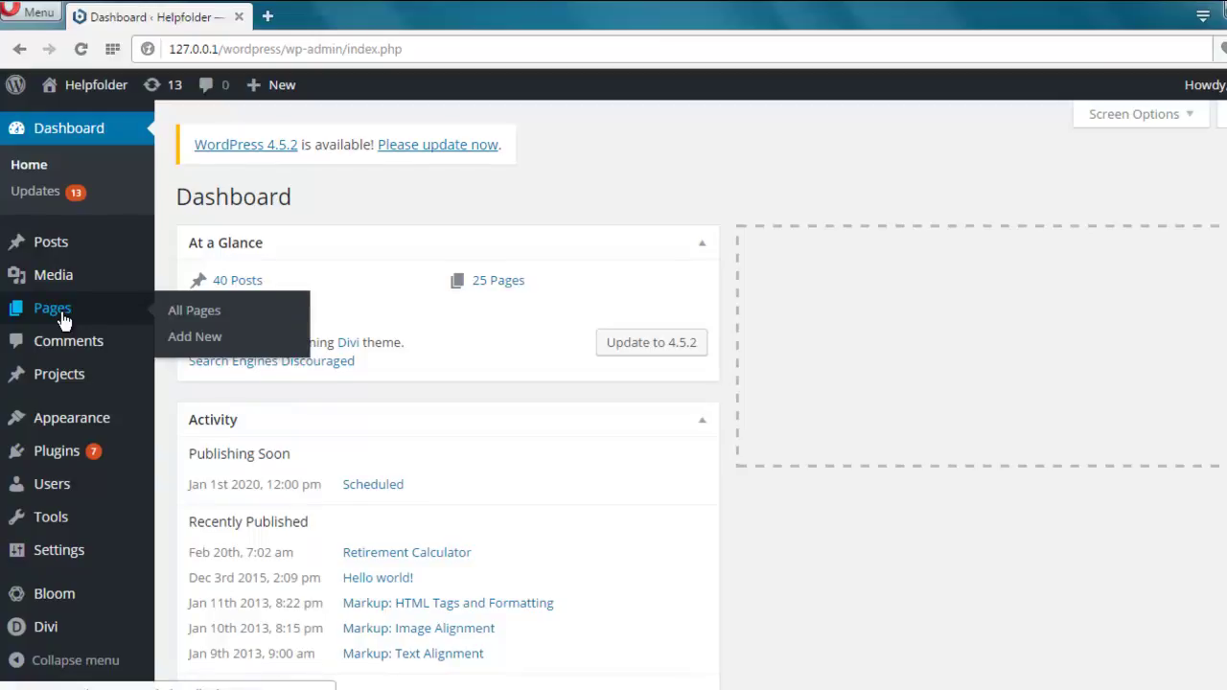
pyautogui.click(199, 339)
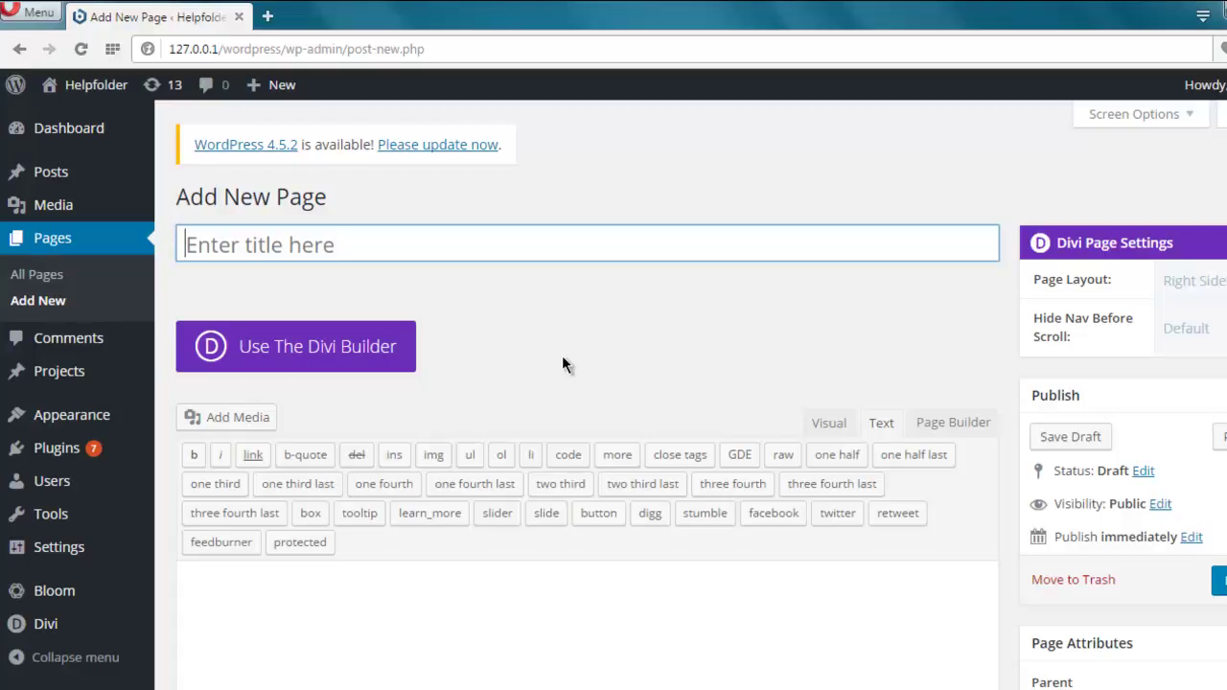
pyautogui.click(259, 356)
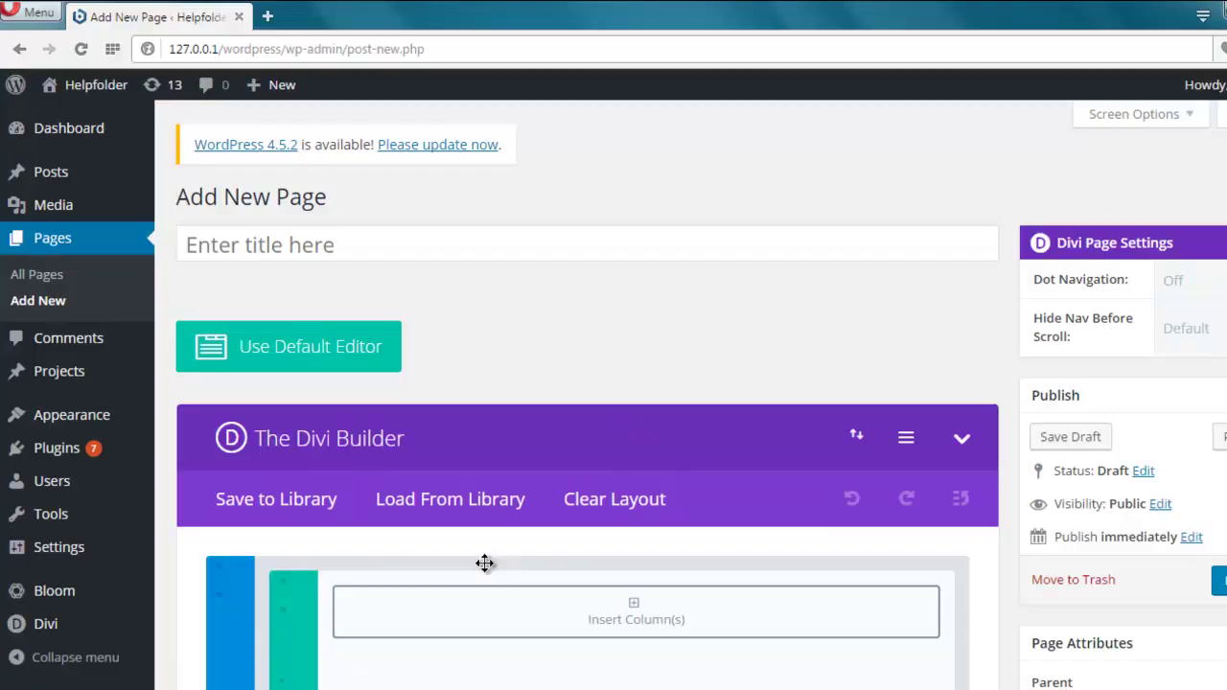
# - Title the new page "Landing"
pyautogui.scroll(-4, 840, 287)
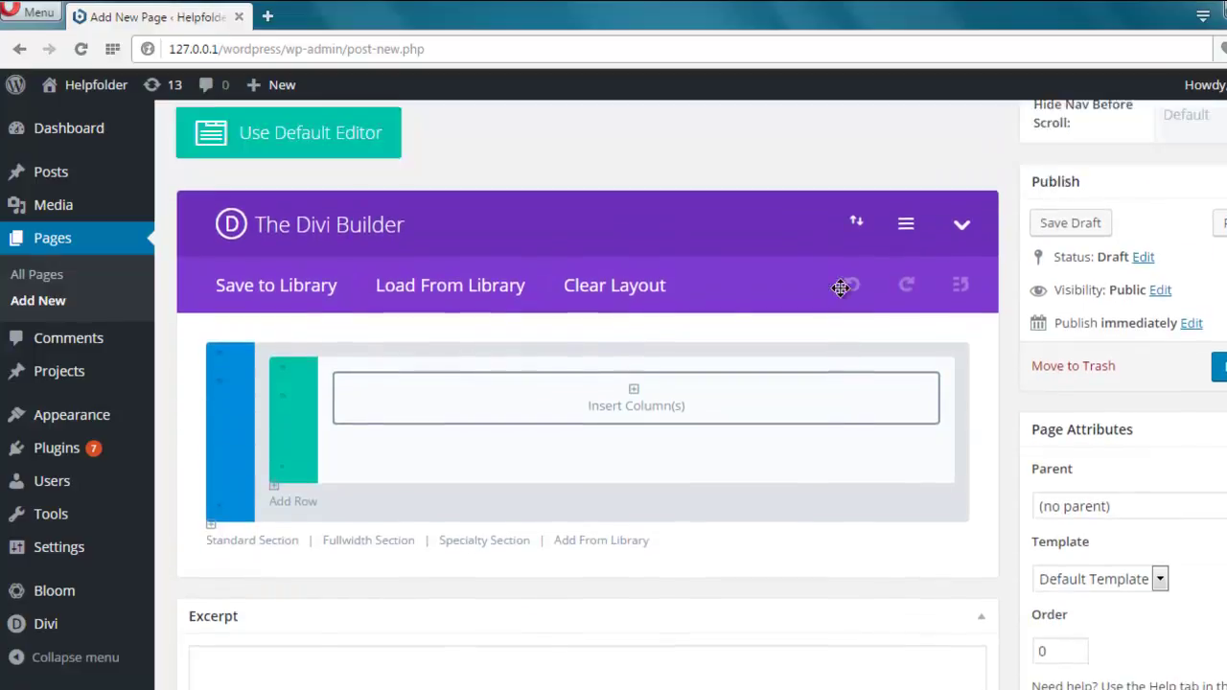
pyautogui.scroll(4, 840, 288)
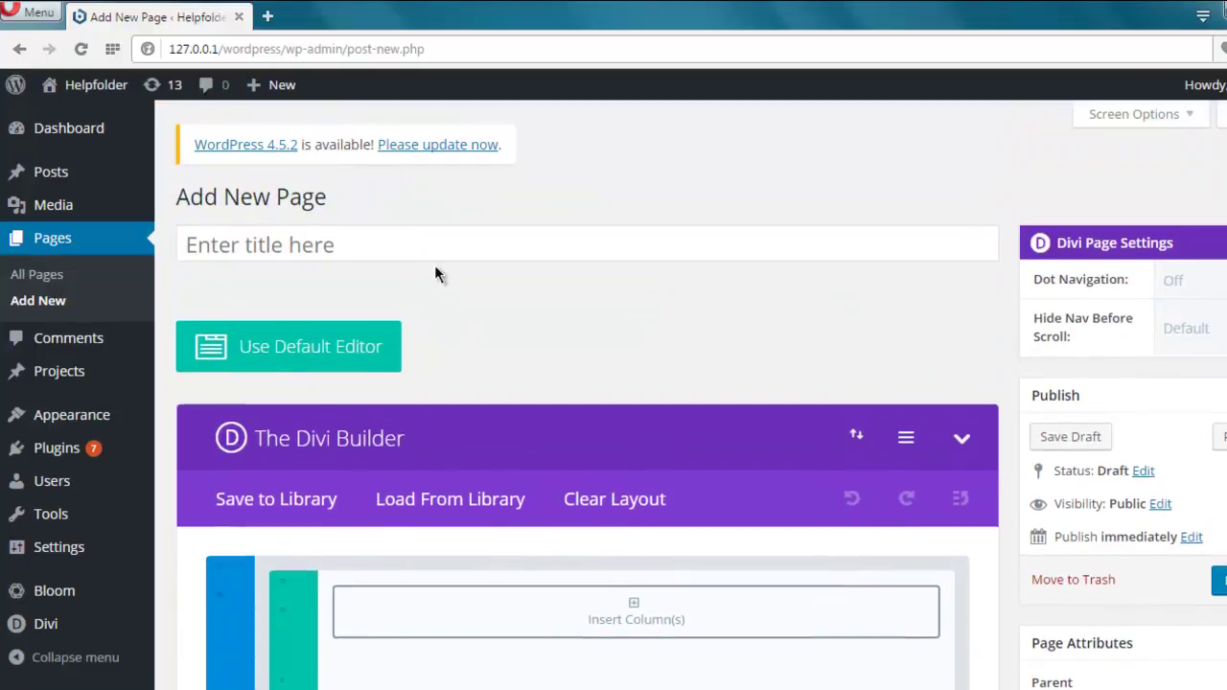
pyautogui.click(420, 252)
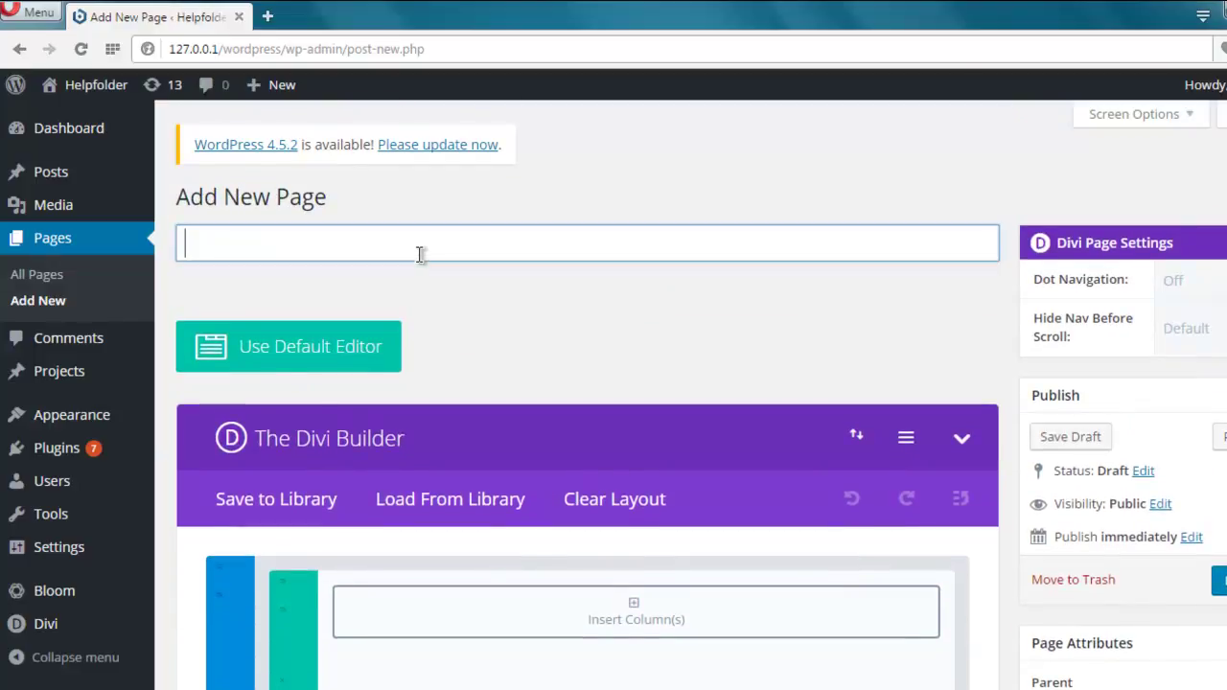
pyautogui.write('Landing')
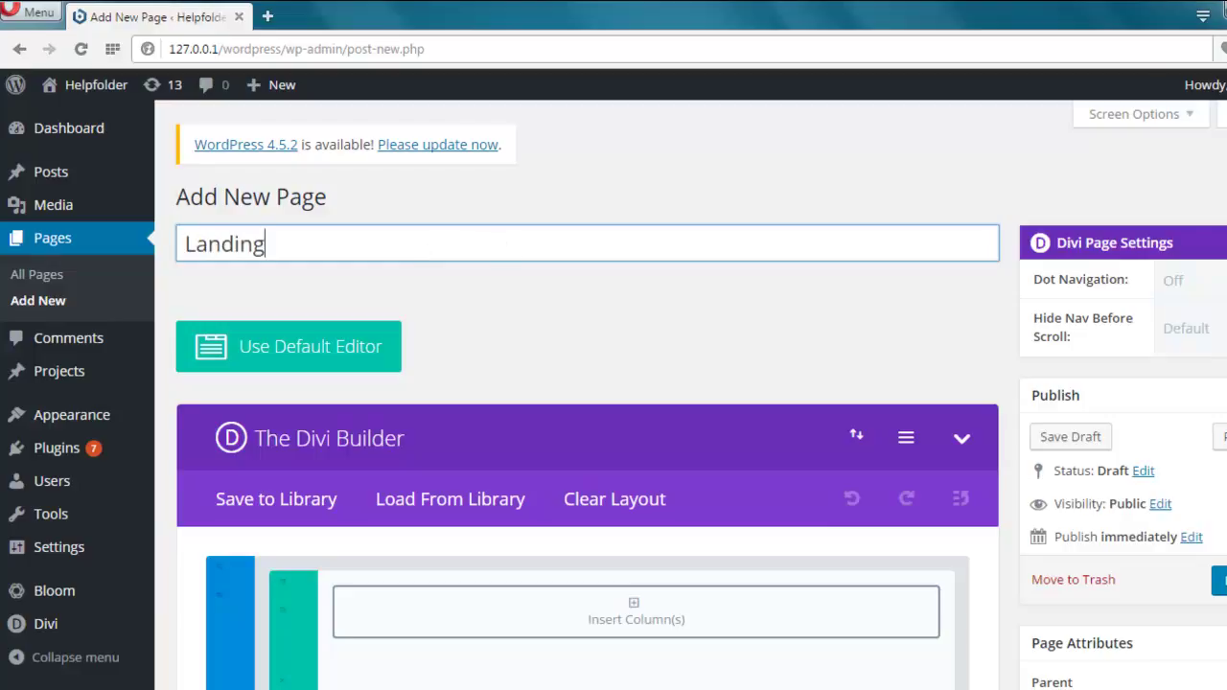
# - Set the page's template to Blank Page and publish the page
pyautogui.scroll(-3, 588, 384)
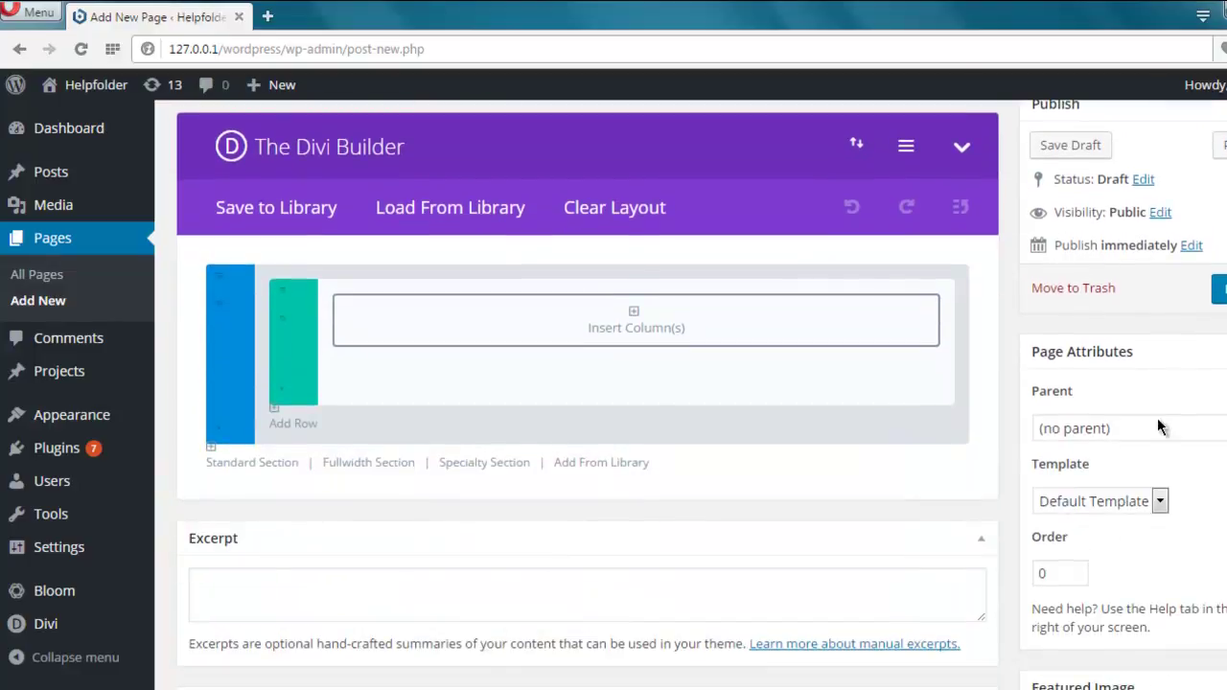
pyautogui.scroll(-1, 1157, 428)
pyautogui.click(1113, 404)
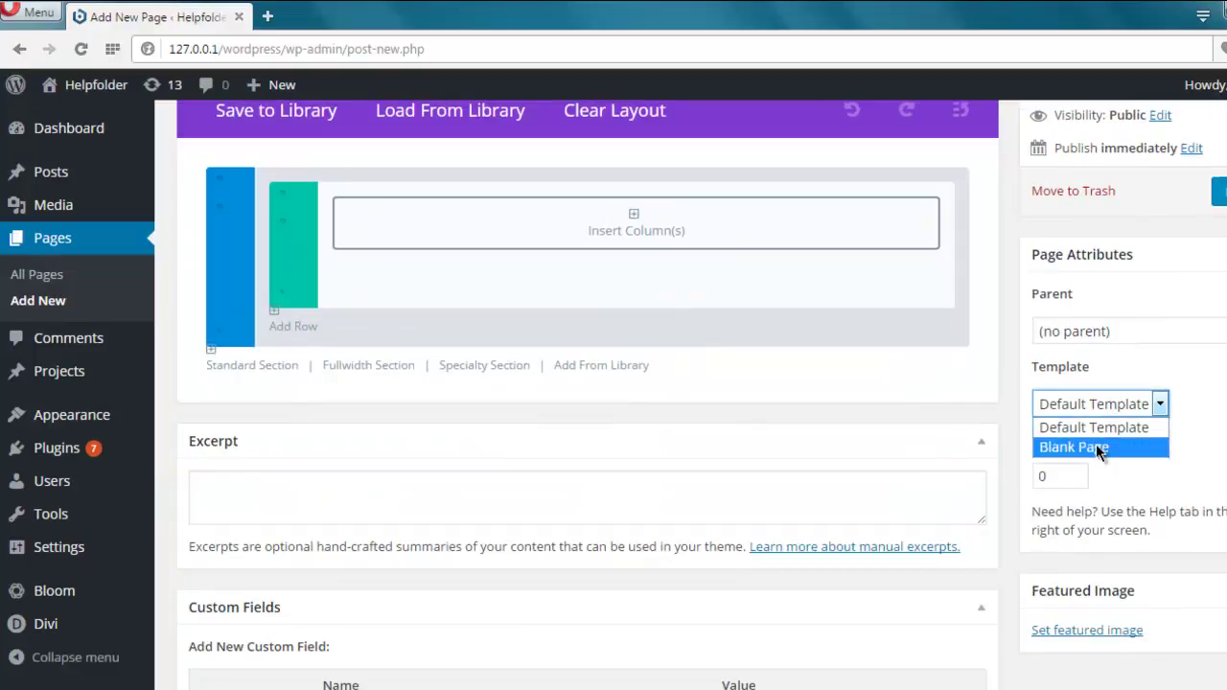
pyautogui.click(1099, 449)
pyautogui.scroll(3, 1096, 446)
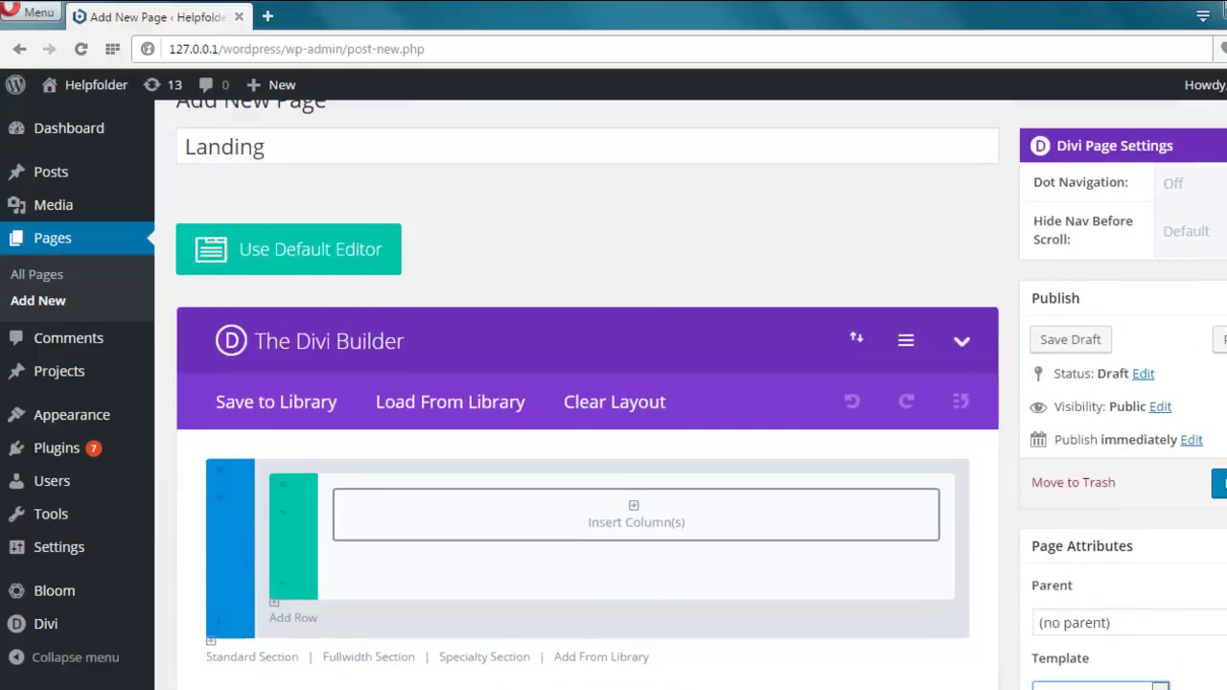
pyautogui.click(1219, 483)
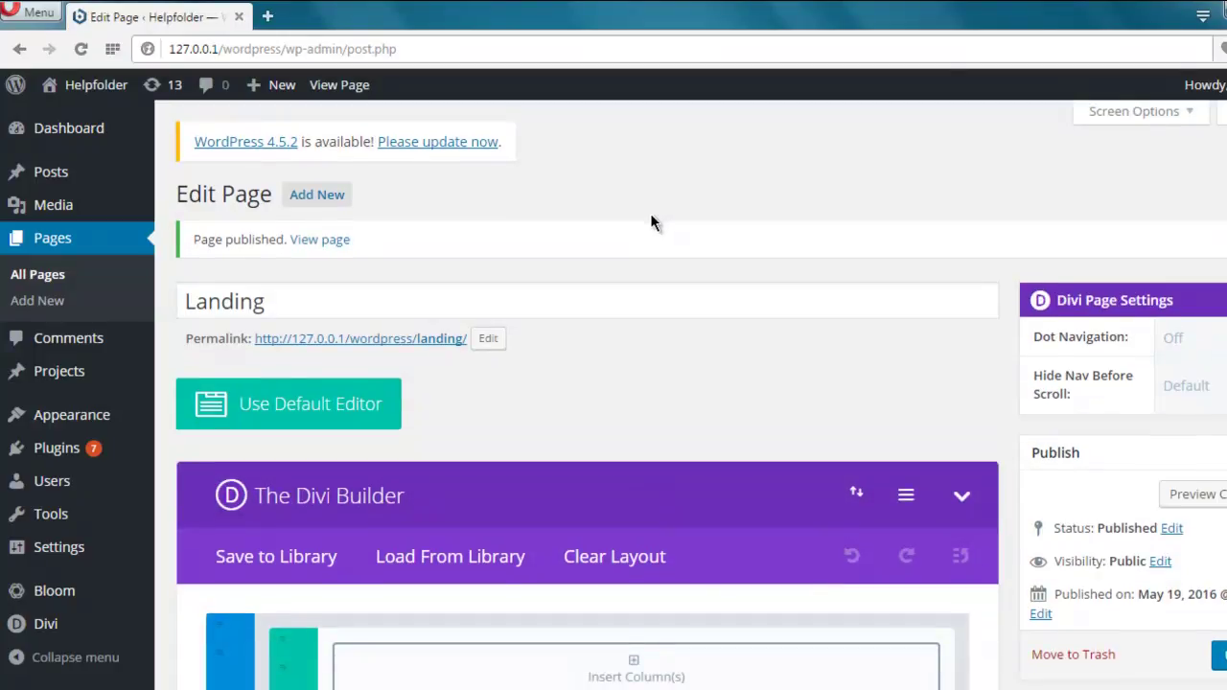
# - Load the predefined Landing Page layout into the Divi Builder, replacing the existing content
pyautogui.scroll(-2, 651, 221)
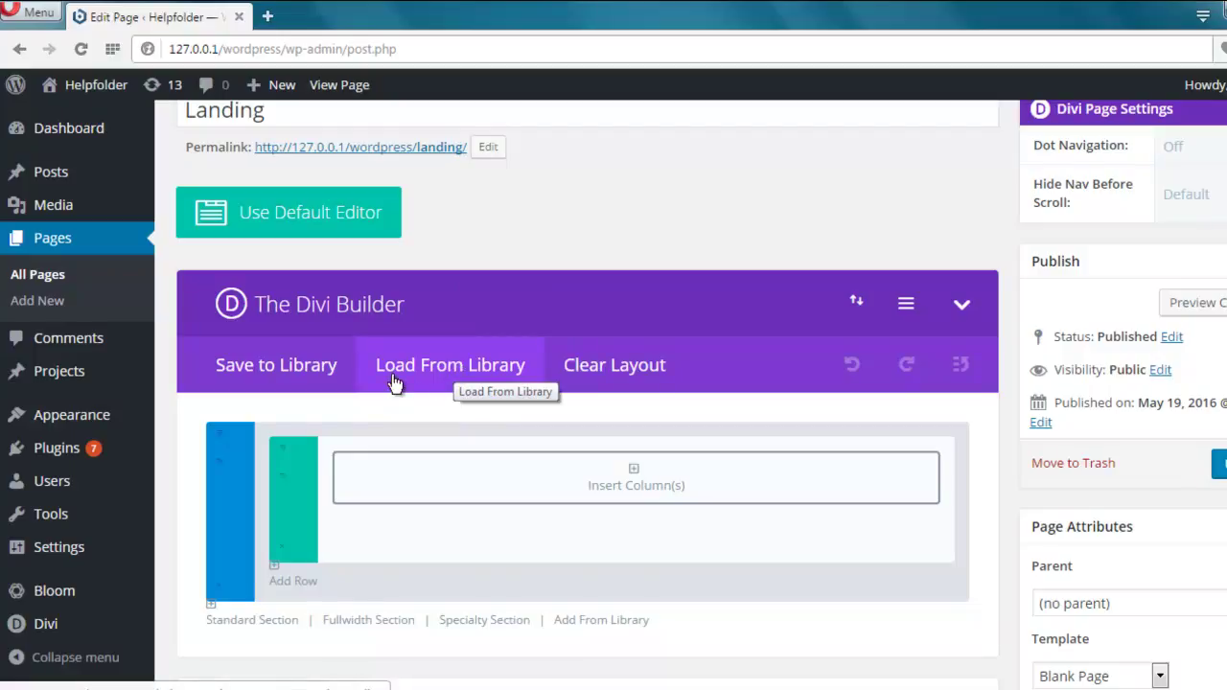
pyautogui.click(489, 382)
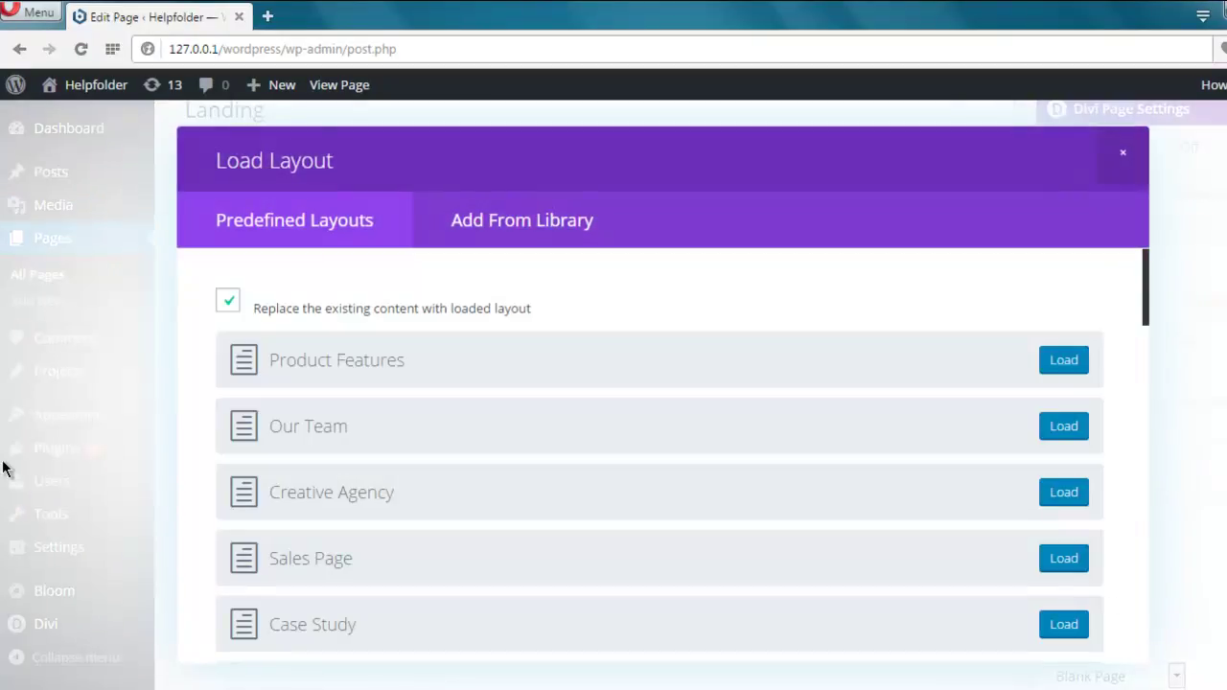
pyautogui.scroll(-5, 905, 399)
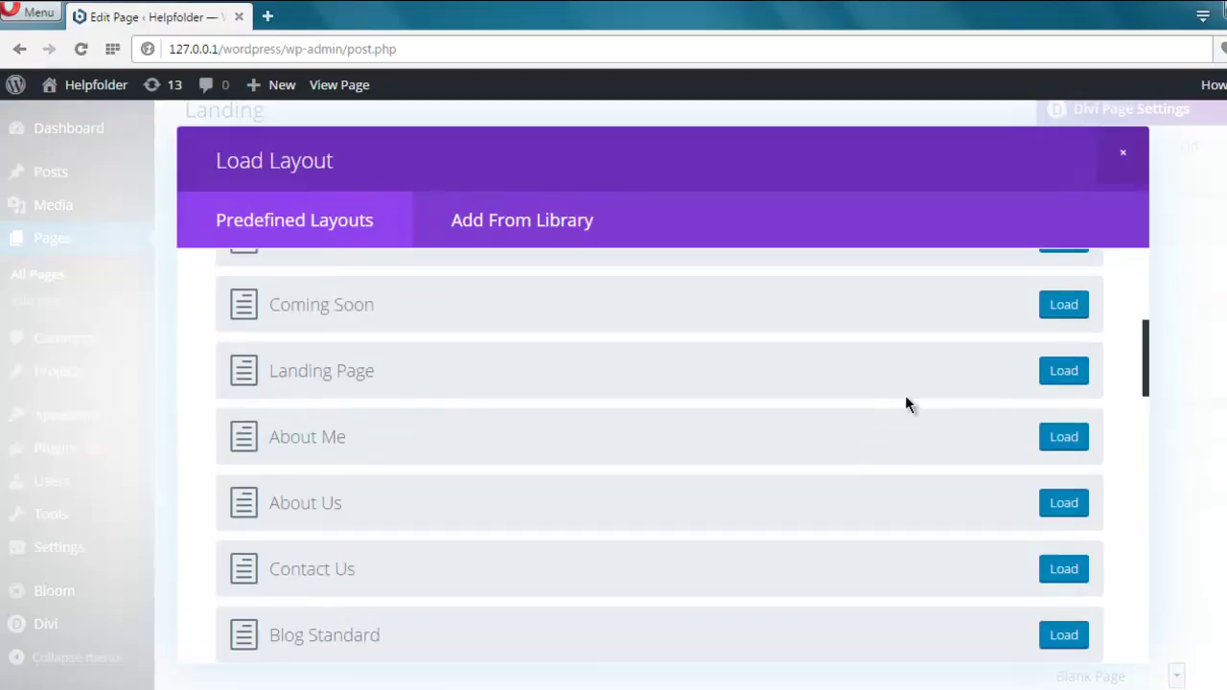
pyautogui.scroll(5, 905, 395)
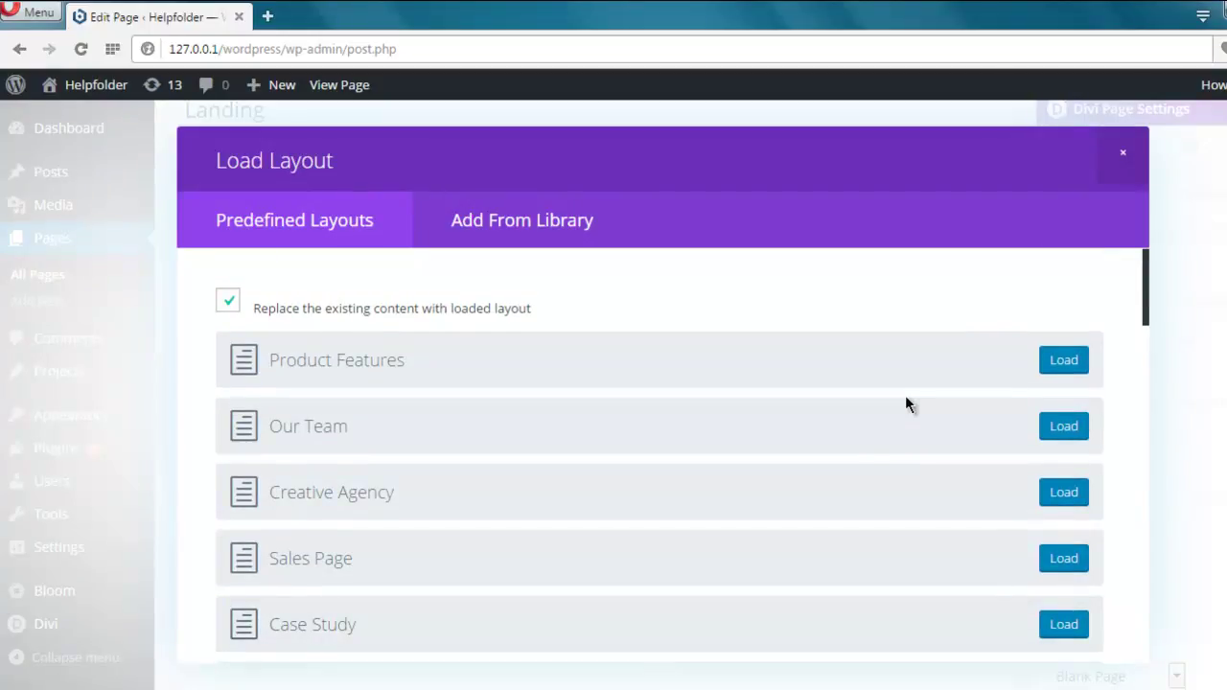
pyautogui.scroll(-5, 905, 402)
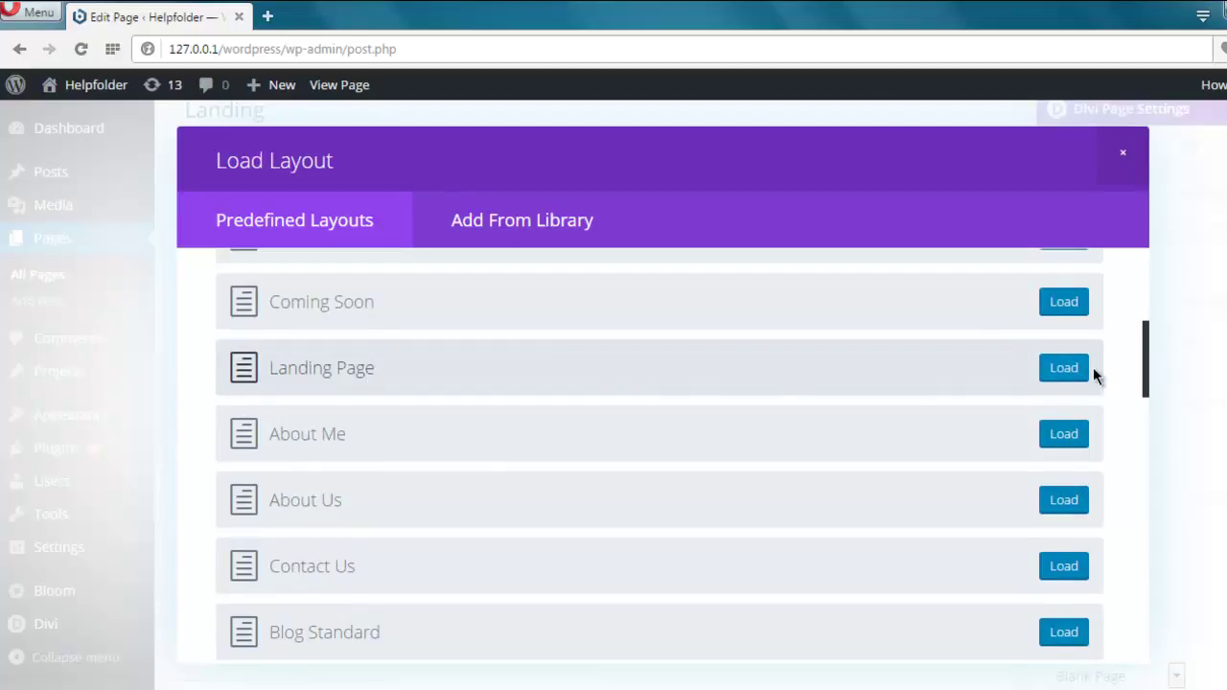
pyautogui.click(936, 391)
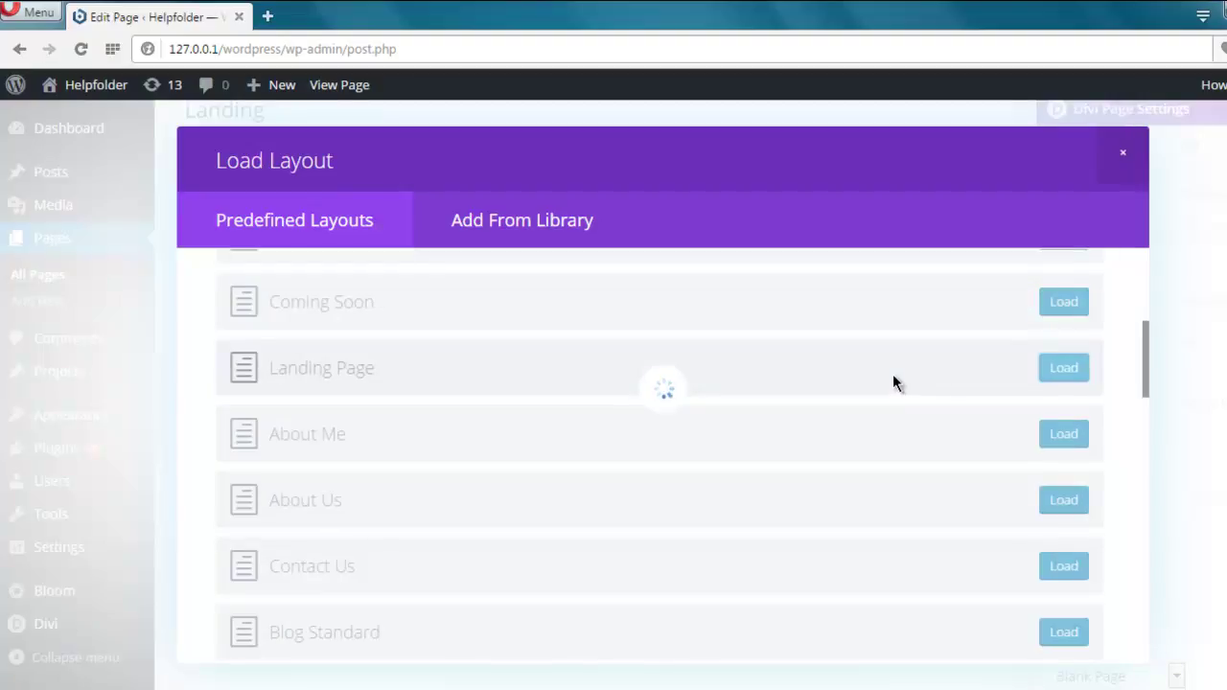
# - Review the loaded layout's sections and modules in the builder and update the page
pyautogui.scroll(-1, 893, 381)
pyautogui.scroll(-8, 893, 380)
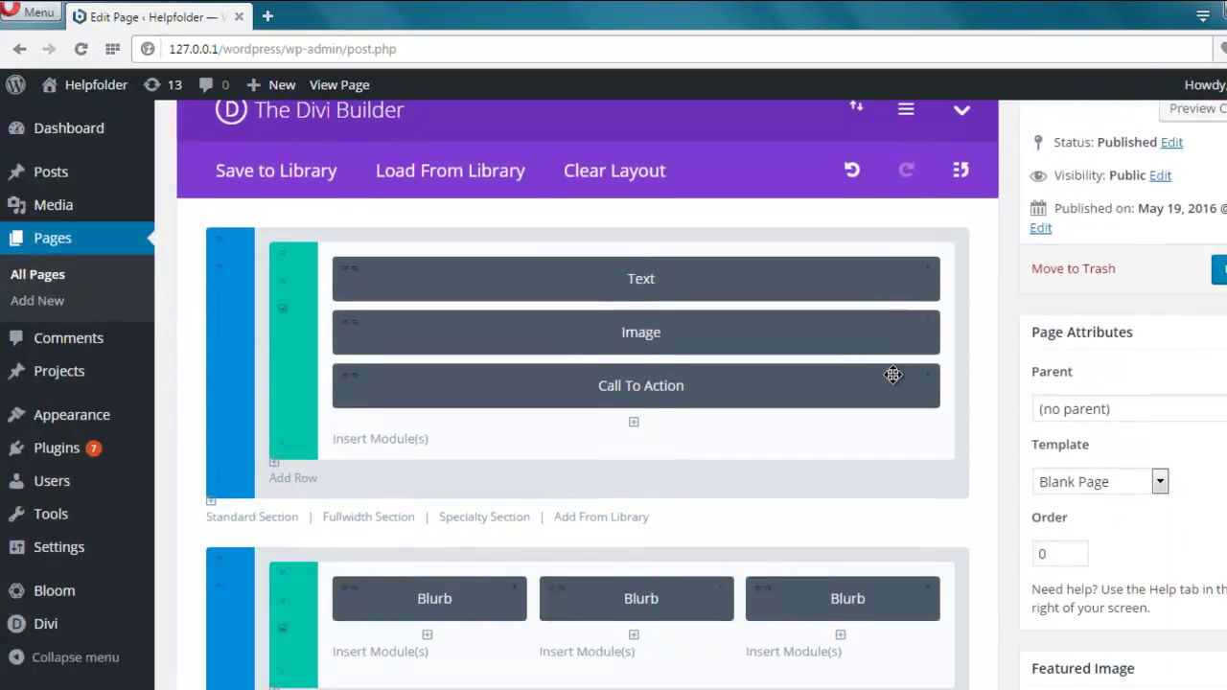
pyautogui.scroll(-1, 892, 375)
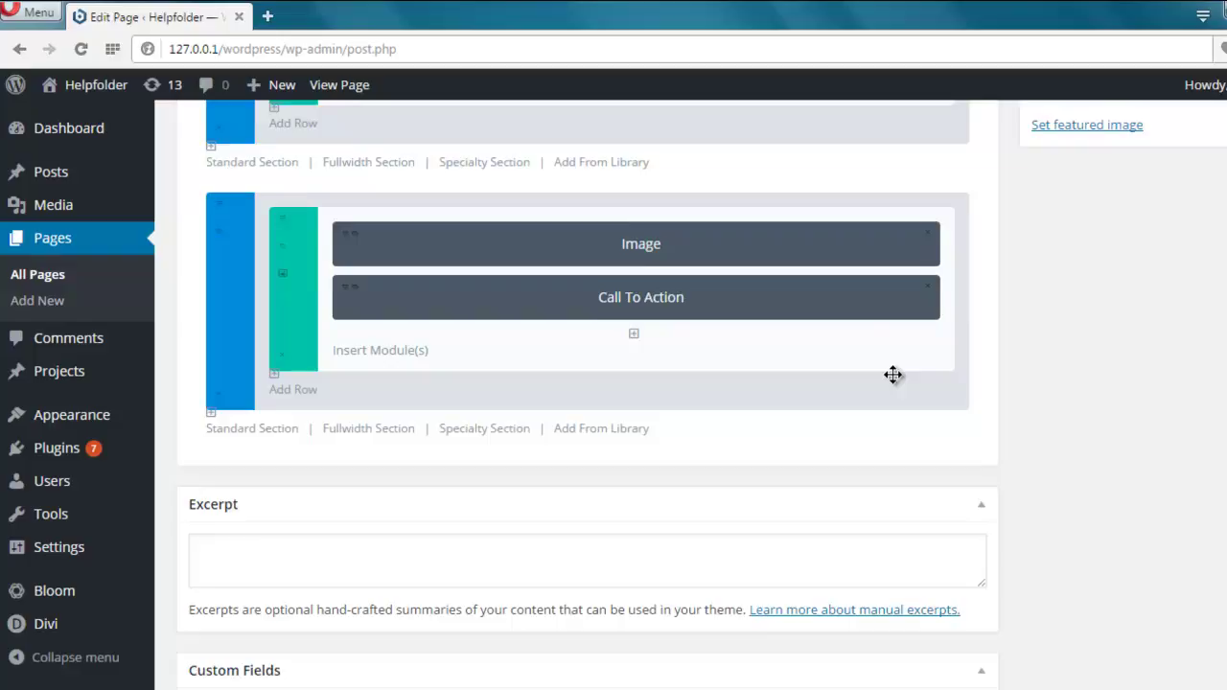
pyautogui.scroll(3, 892, 375)
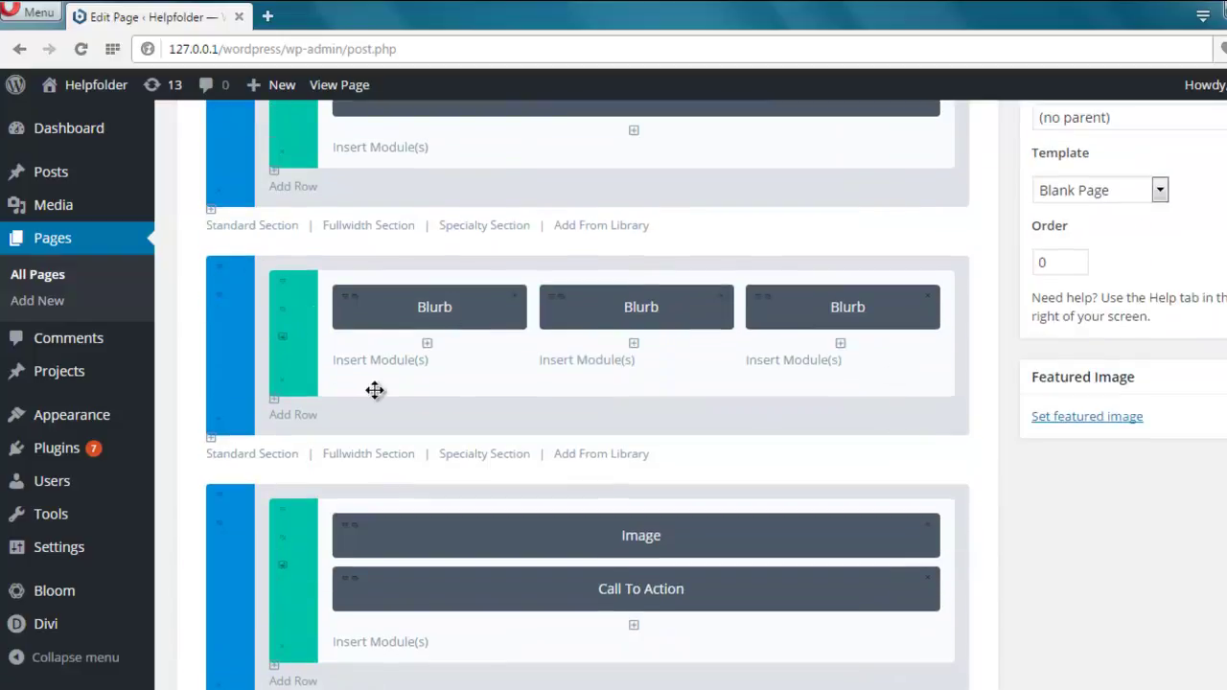
pyautogui.scroll(3, 630, 355)
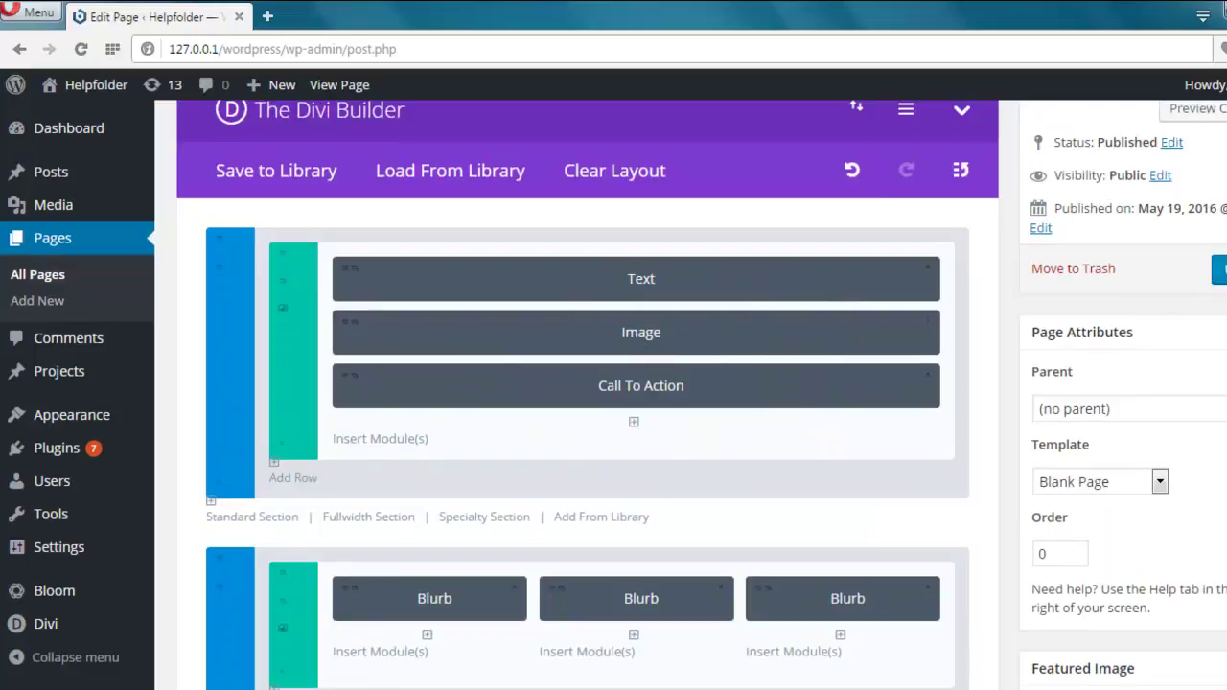
pyautogui.scroll(4, 586, 384)
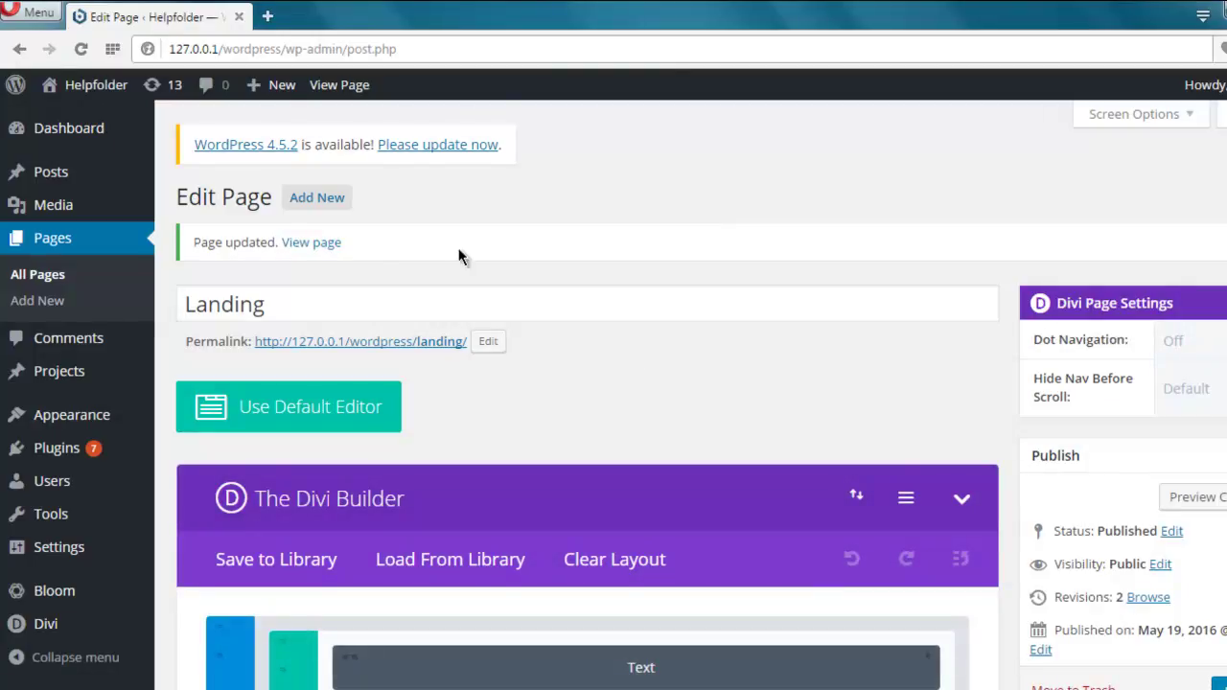
# - Open the live Landing page in a new tab and examine its heading, images, blurbs and call-to-action buttons
pyautogui.rightClick(329, 251)
pyautogui.click(355, 259)
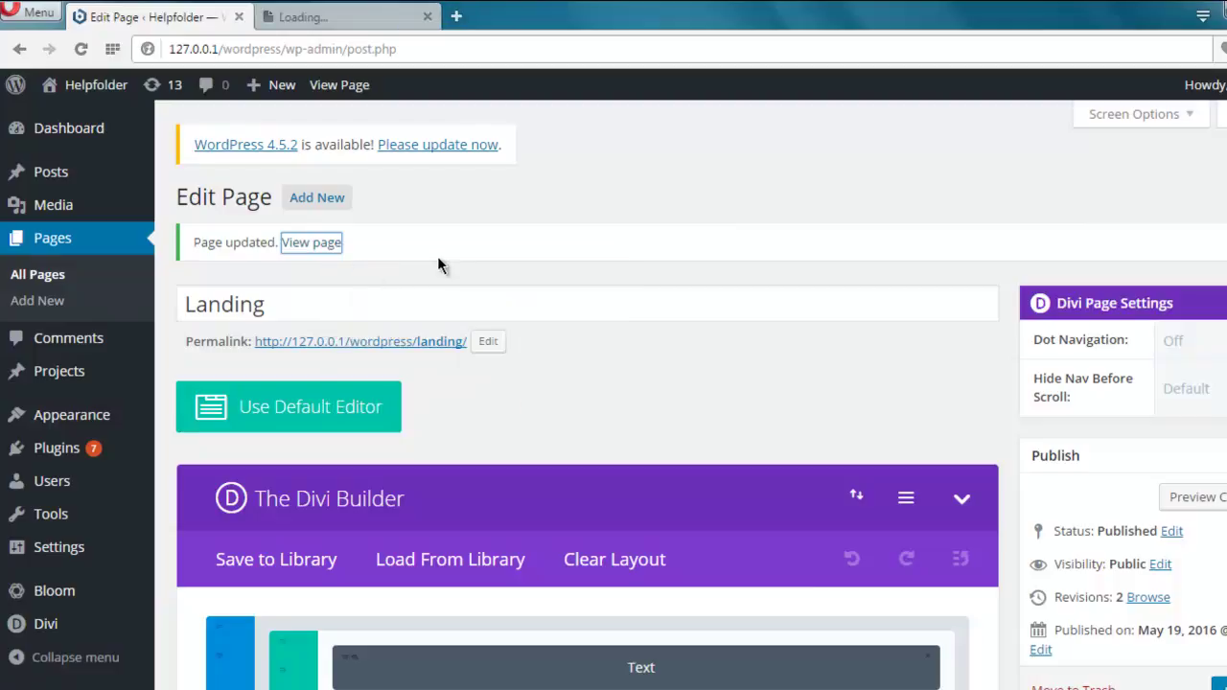
pyautogui.click(332, 17)
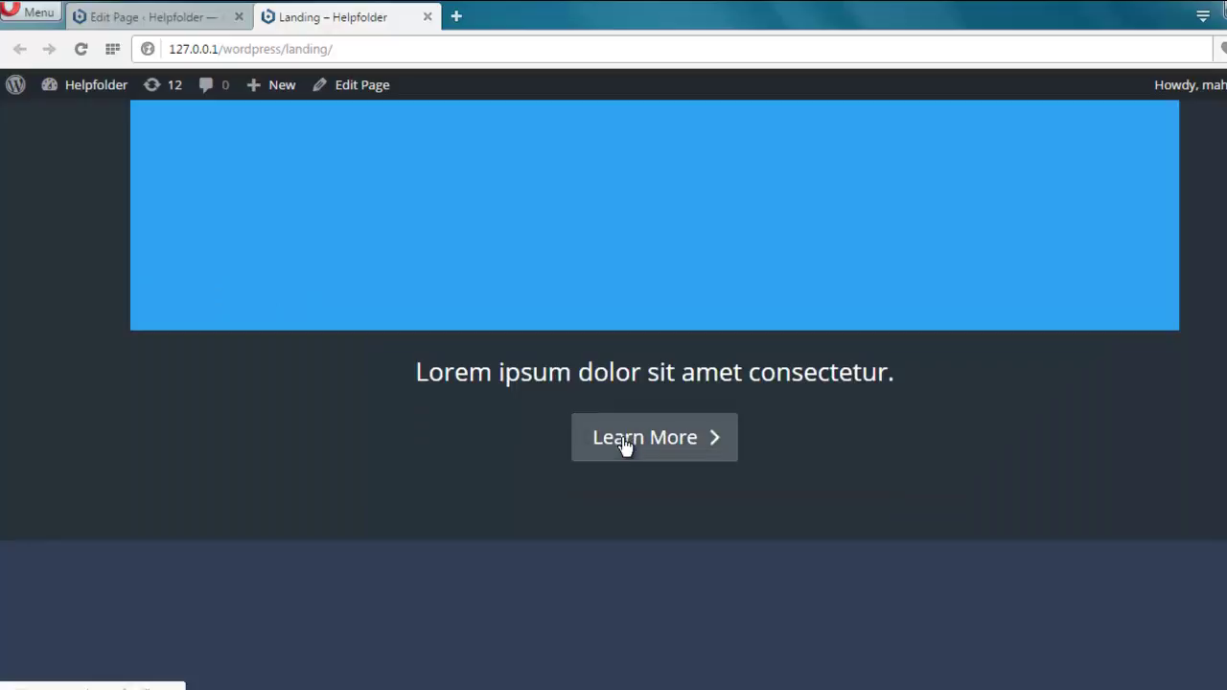
pyautogui.moveTo(494, 376); pyautogui.dragTo(848, 388)
pyautogui.click(848, 389)
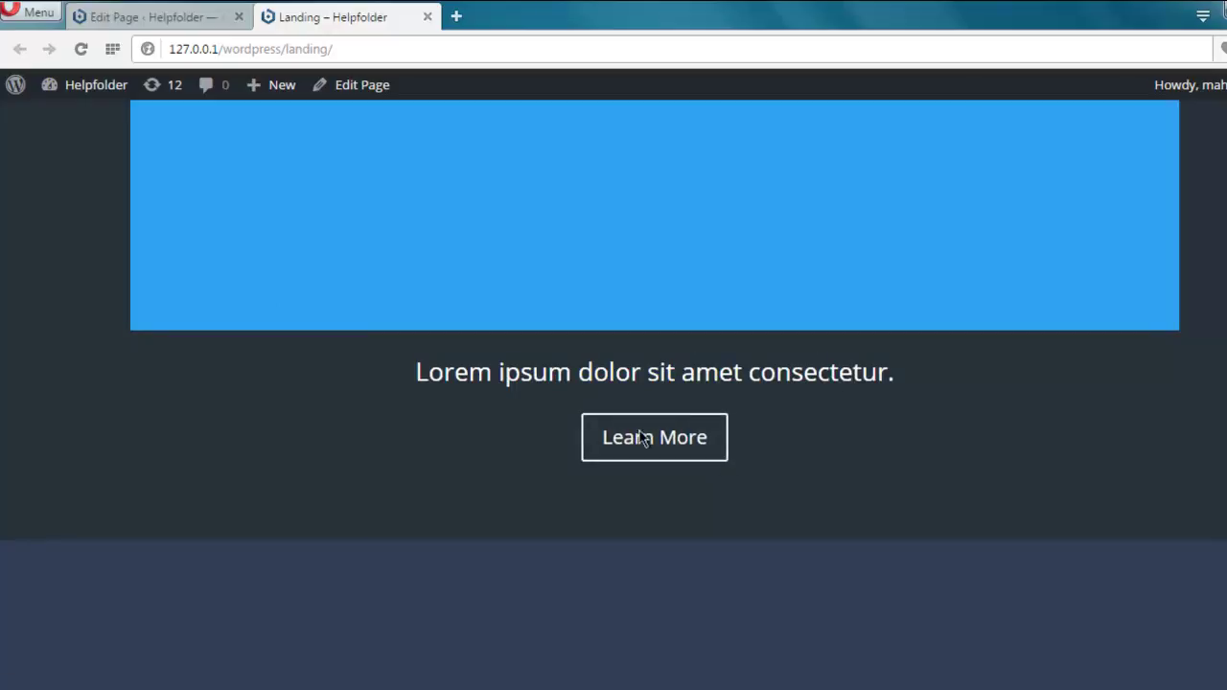
pyautogui.scroll(-4, 613, 345)
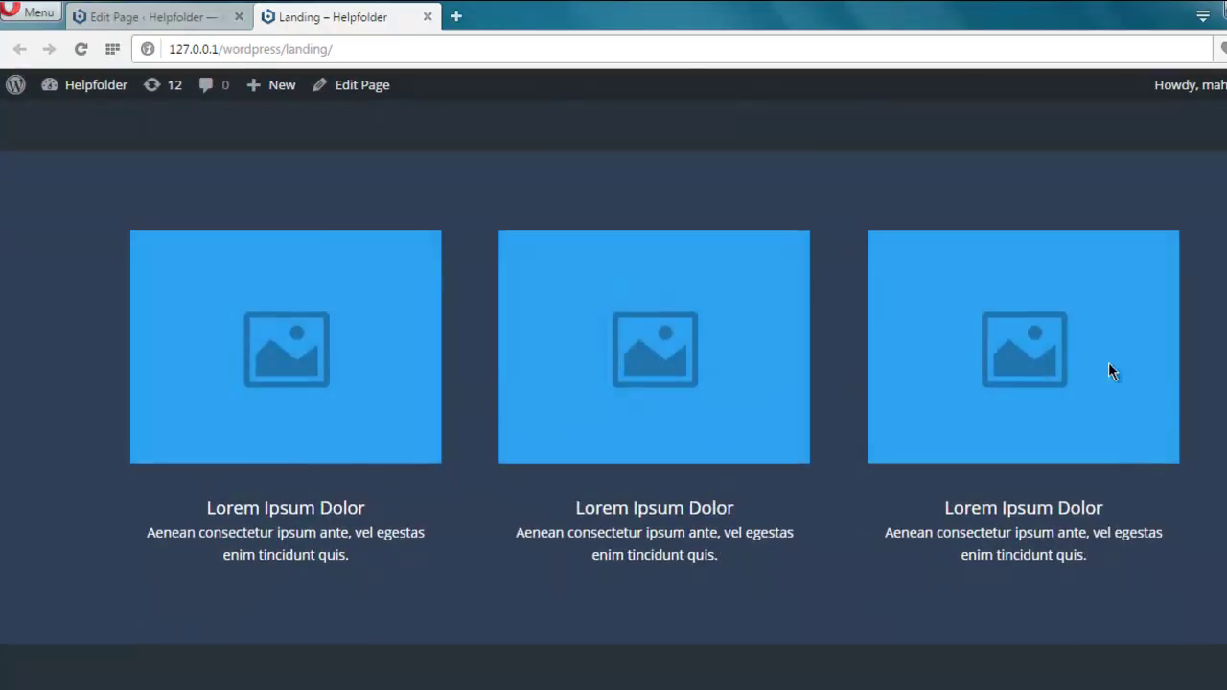
pyautogui.scroll(-5, 29, 376)
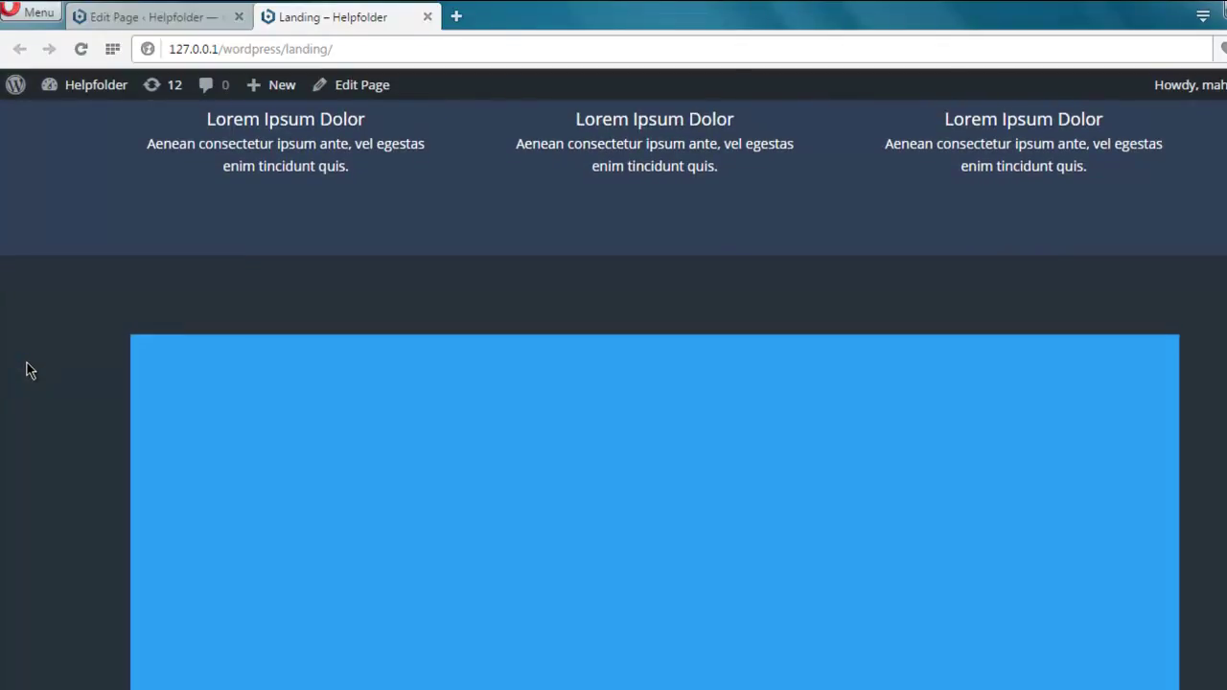
pyautogui.scroll(-5, 29, 371)
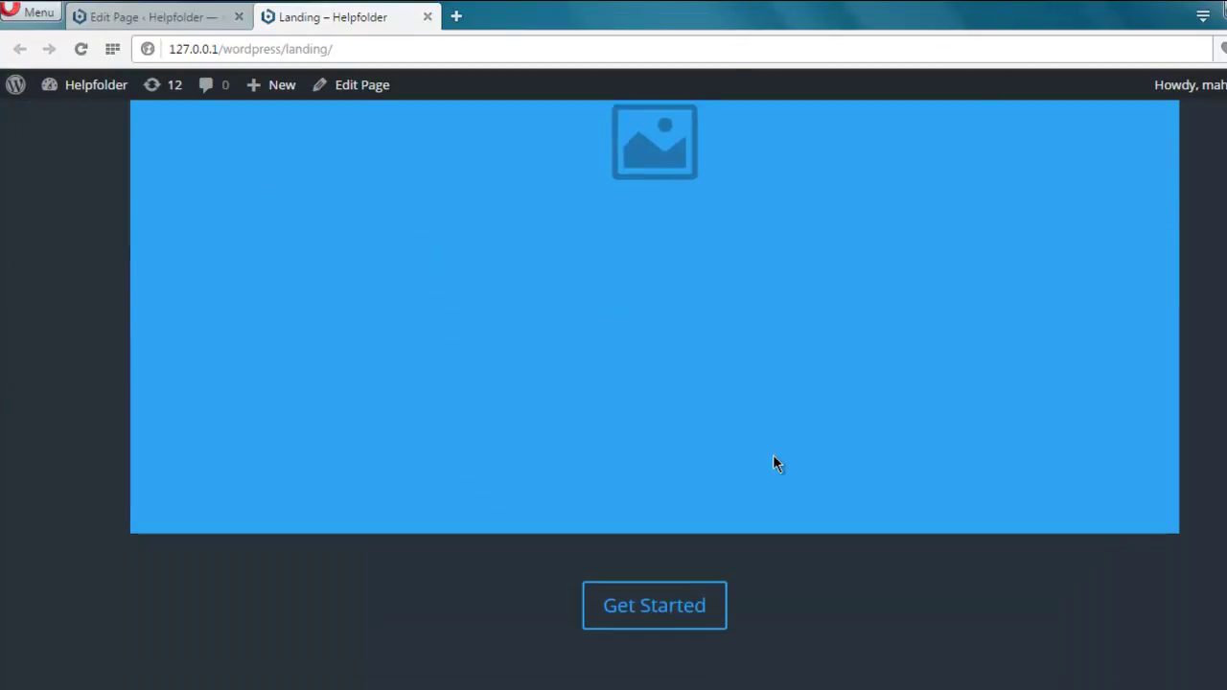
pyautogui.scroll(9, 100, 346)
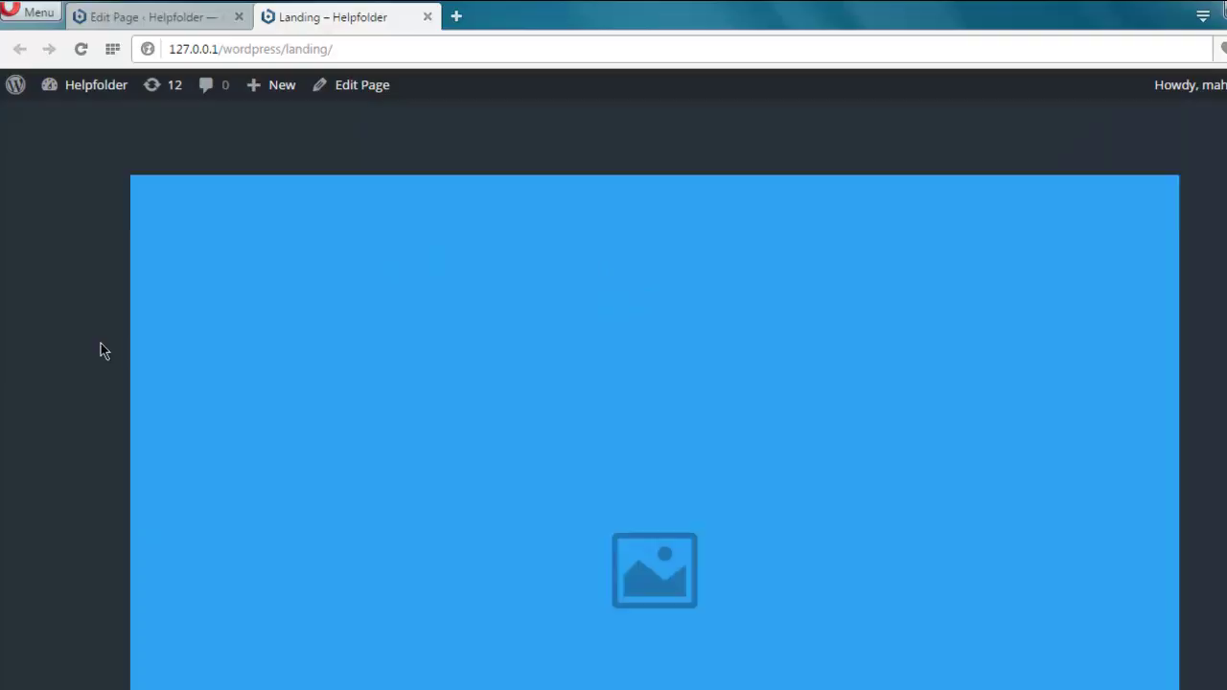
pyautogui.scroll(8, 51, 353)
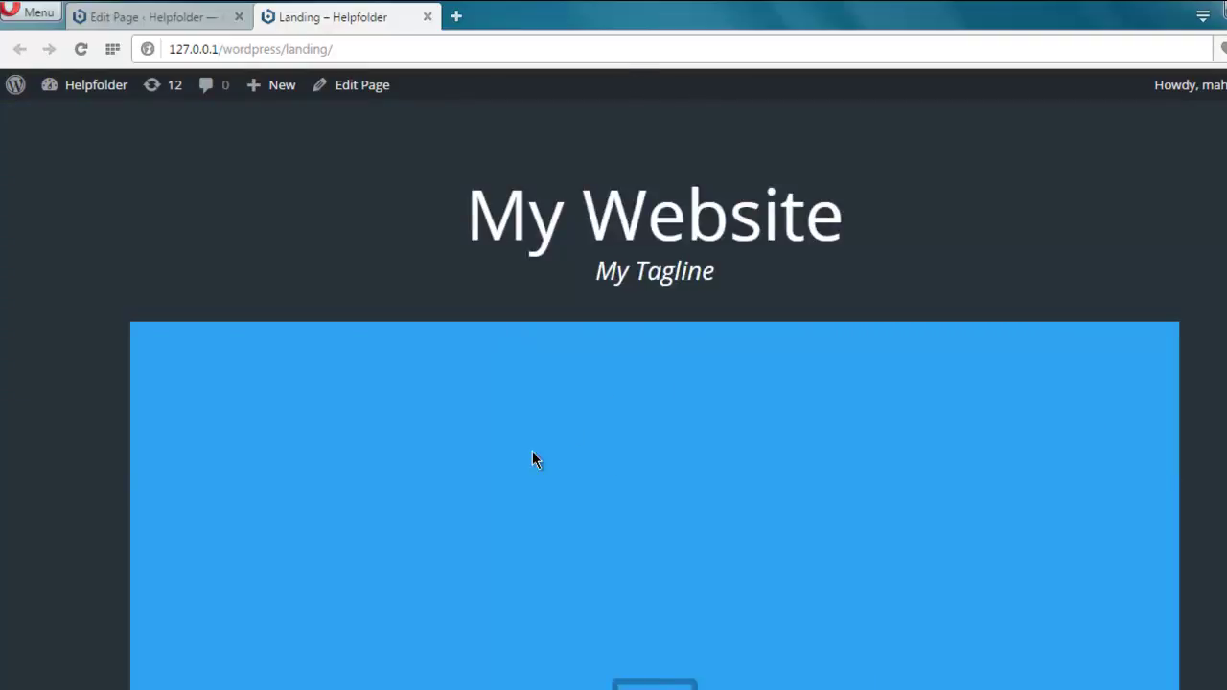
# - Return to the page editor and delete the Image modules from the first and last sections of the layout
pyautogui.click(192, 19)
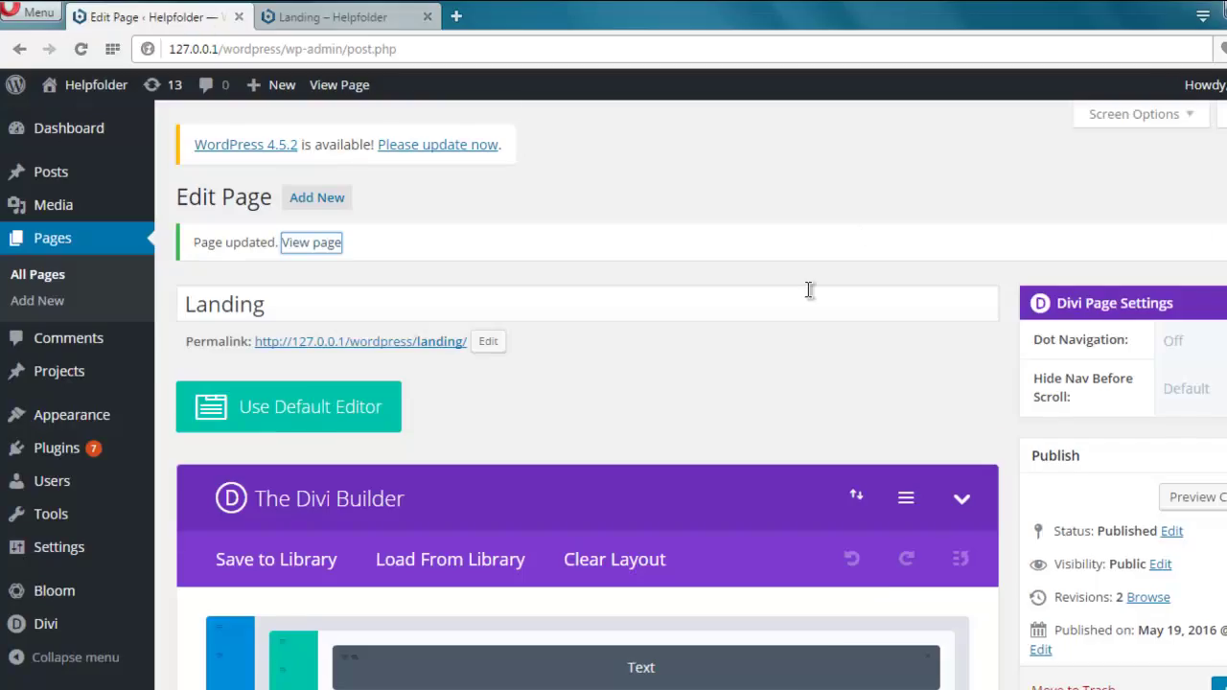
pyautogui.scroll(-4, 808, 289)
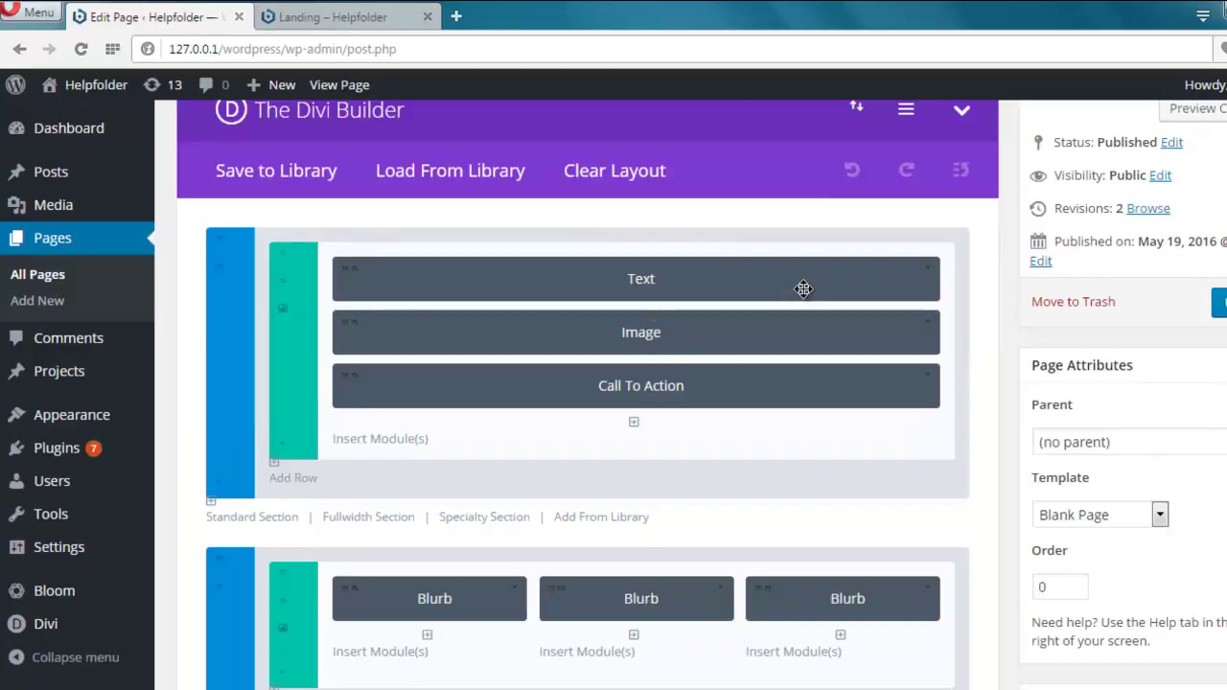
pyautogui.click(930, 328)
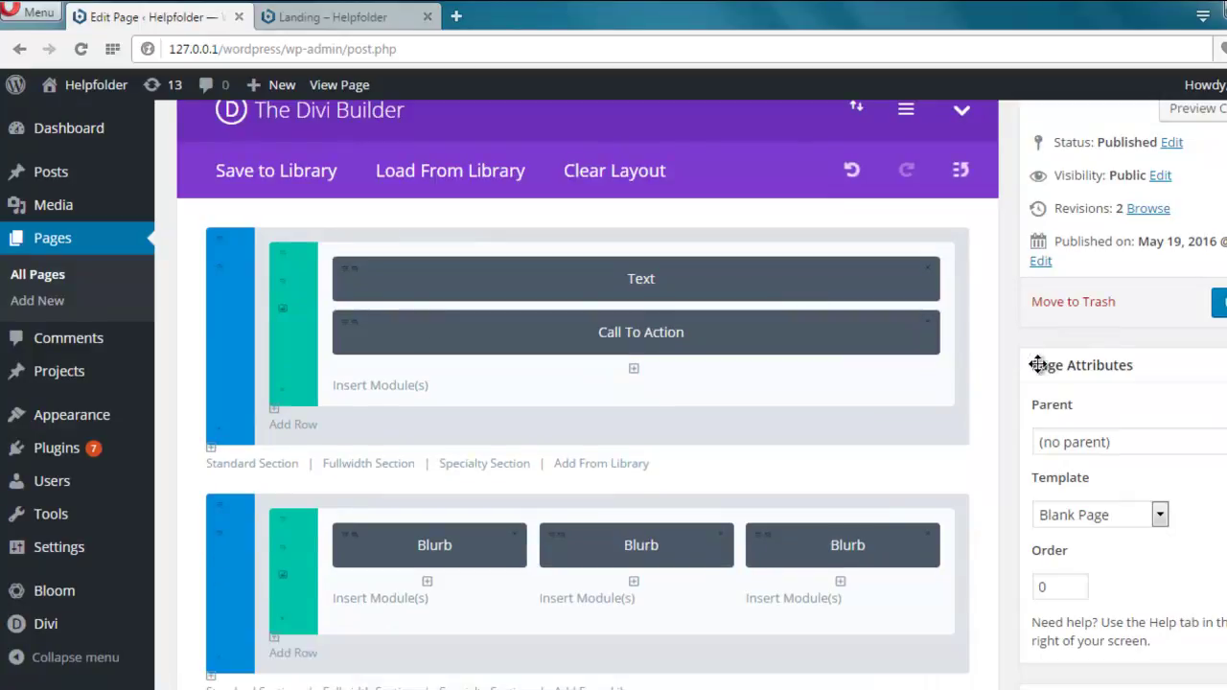
pyautogui.scroll(-5, 946, 359)
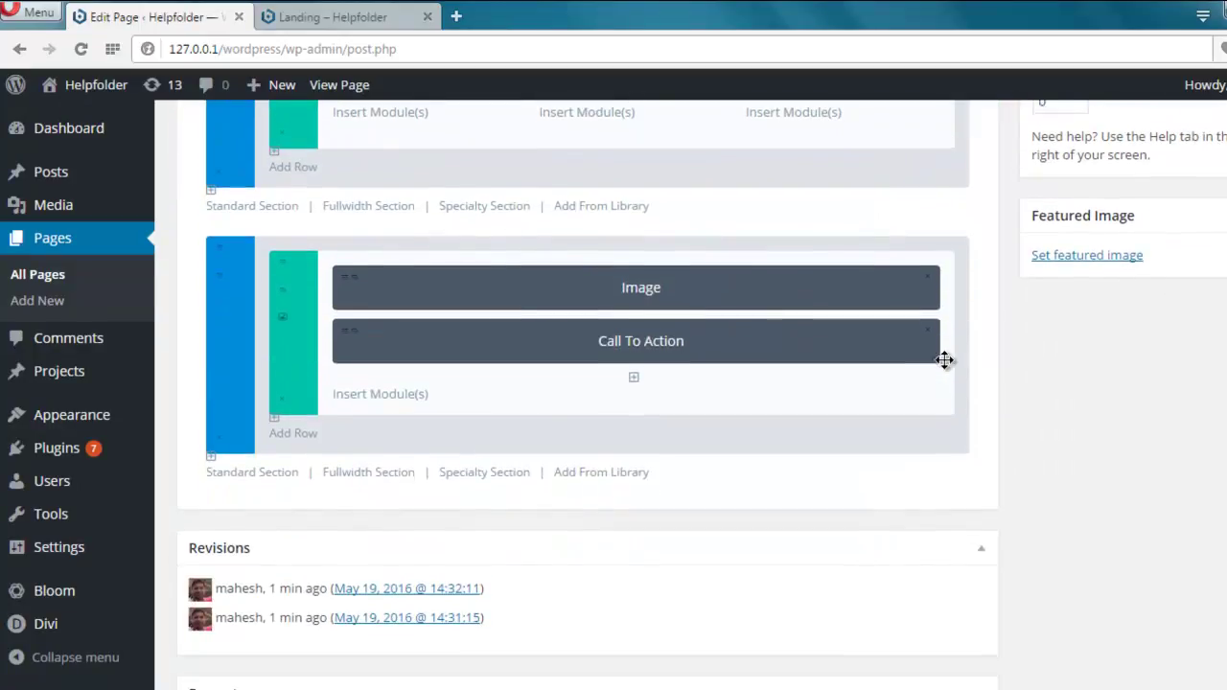
pyautogui.click(927, 286)
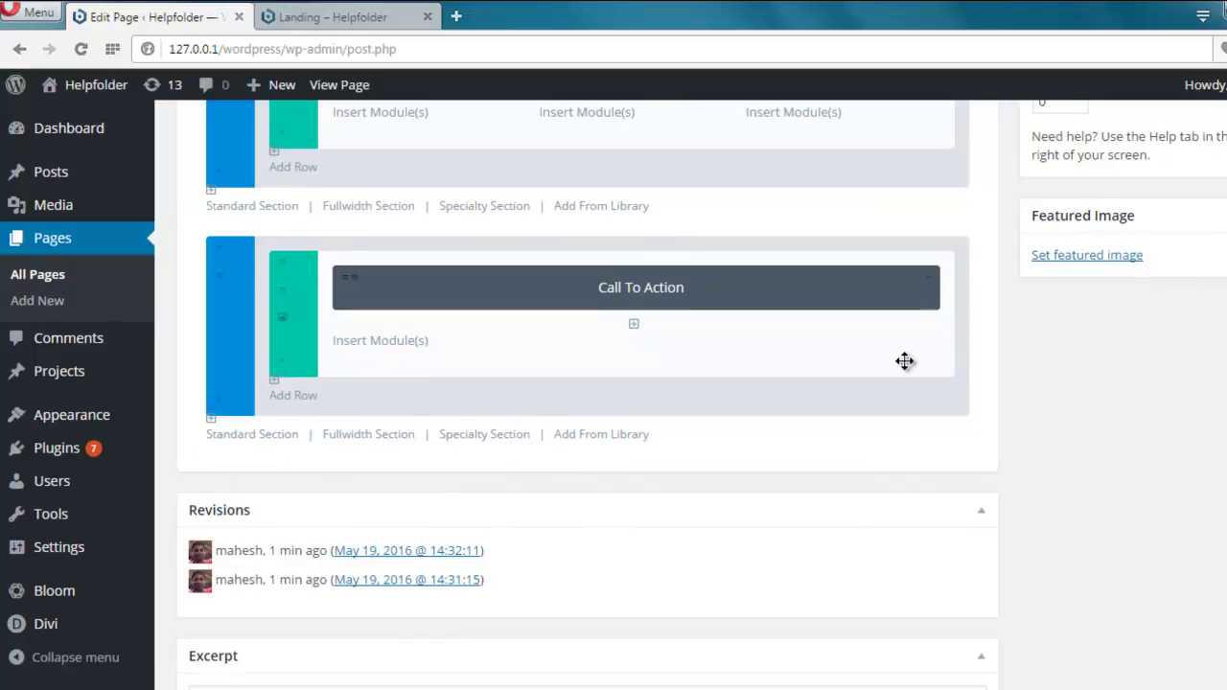
# - Delete the section with the three Blurb modules and the last Call To Action section, and update the page
pyautogui.scroll(4, 904, 360)
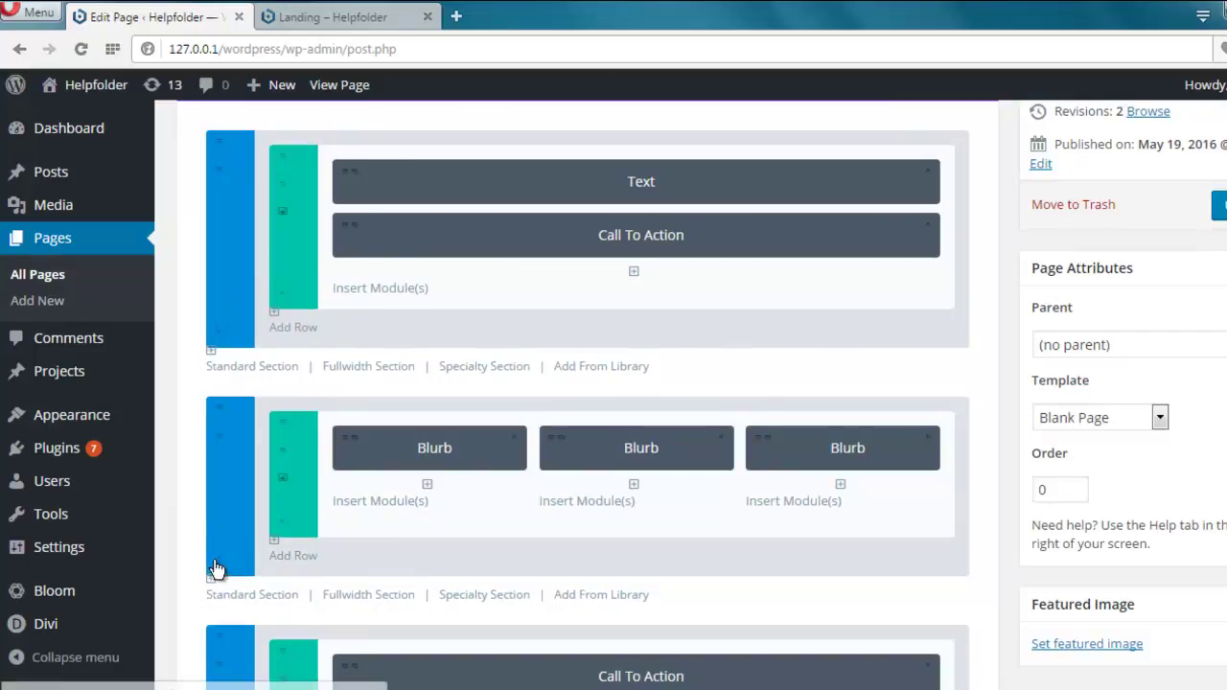
pyautogui.click(219, 570)
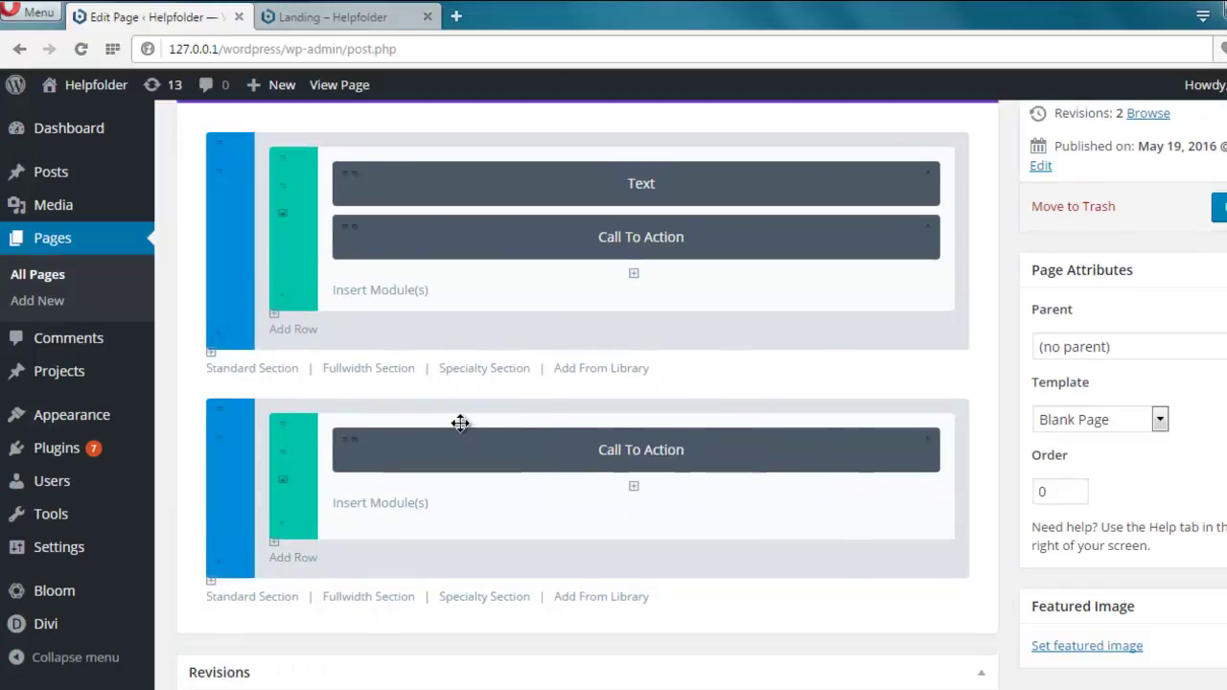
pyautogui.scroll(3, 460, 422)
pyautogui.scroll(-2, 460, 422)
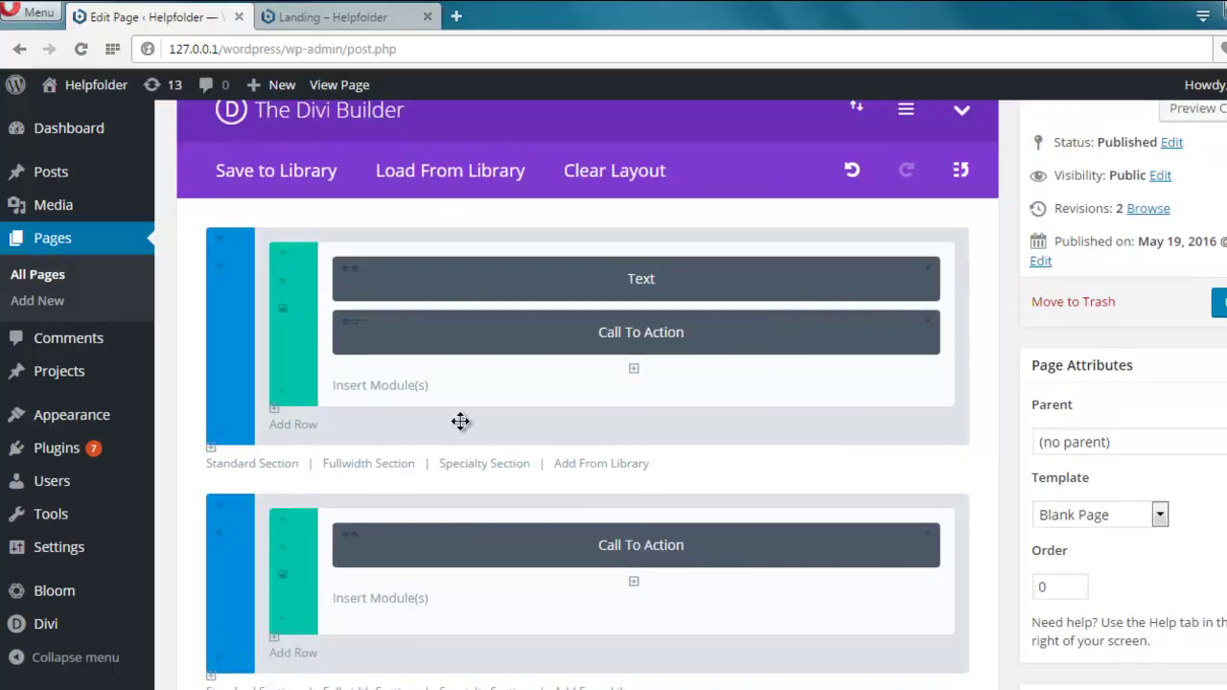
pyautogui.click(221, 665)
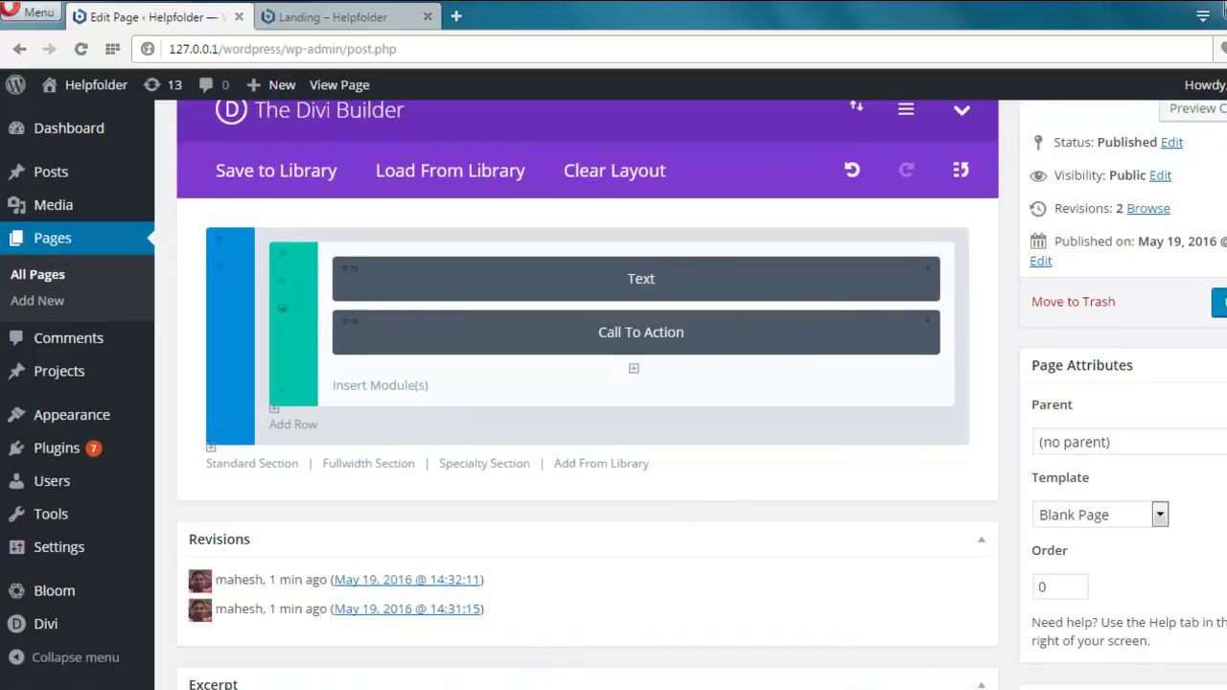
pyautogui.click(1219, 303)
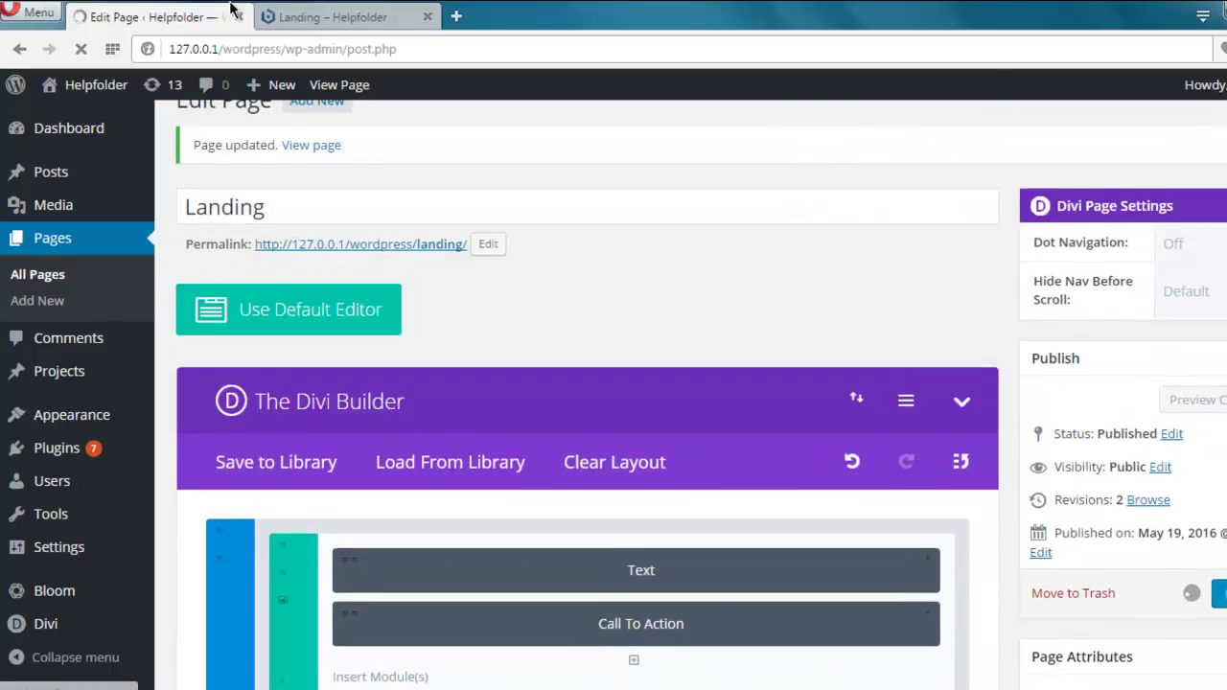
# - Switch to the live Landing page, examine its heading, tagline, image and call to action, and reload it with the updated layout
pyautogui.click(309, 17)
pyautogui.doubleClick(520, 225)
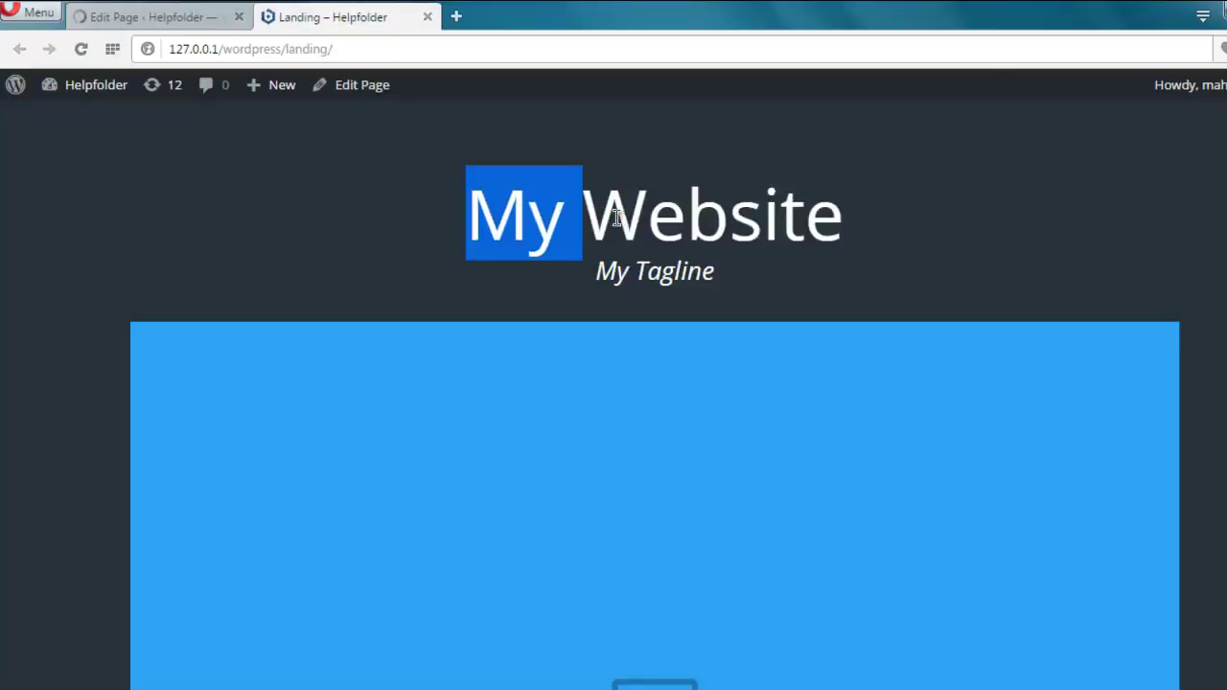
pyautogui.moveTo(617, 218); pyautogui.dragTo(757, 291)
pyautogui.click(756, 291)
pyautogui.scroll(-5, 3, 313)
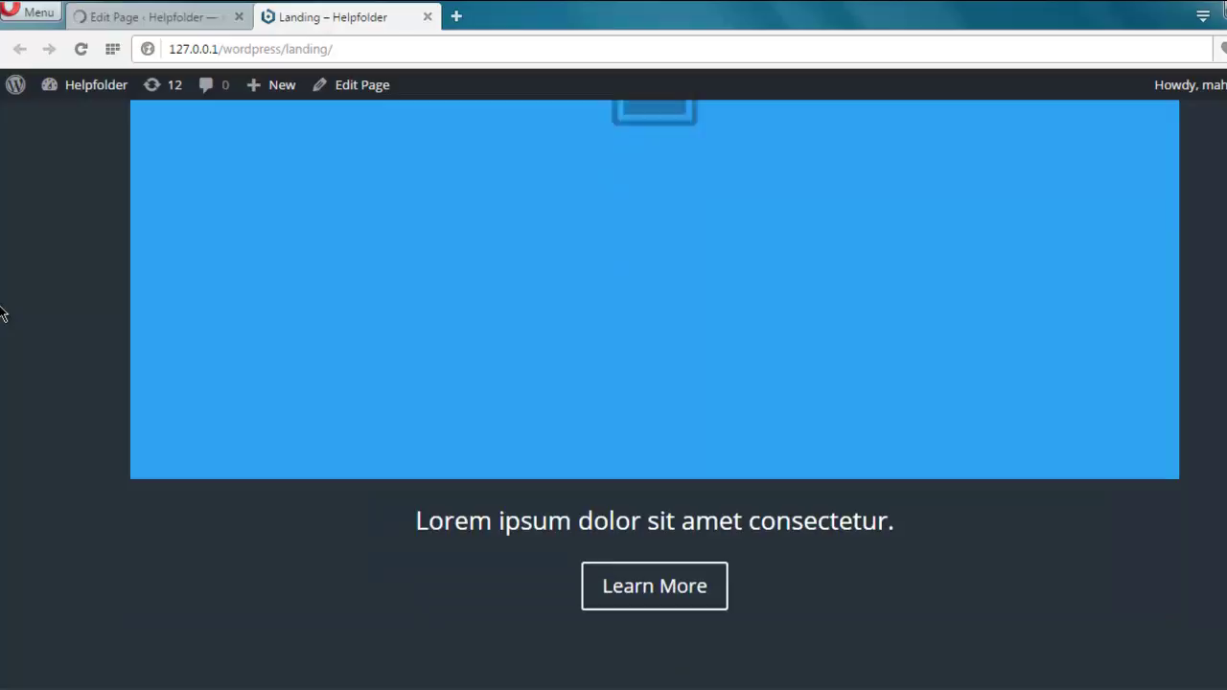
pyautogui.scroll(-2, 3, 314)
pyautogui.moveTo(400, 386); pyautogui.dragTo(811, 378)
pyautogui.click(811, 395)
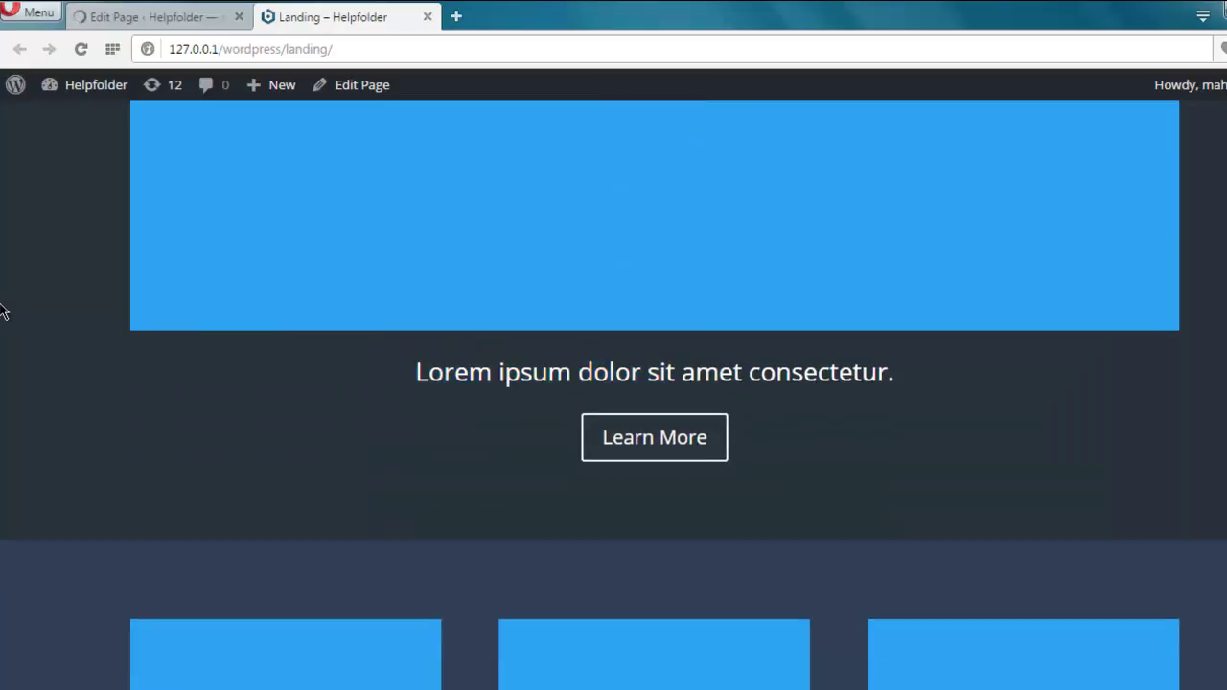
pyautogui.scroll(6, 3, 306)
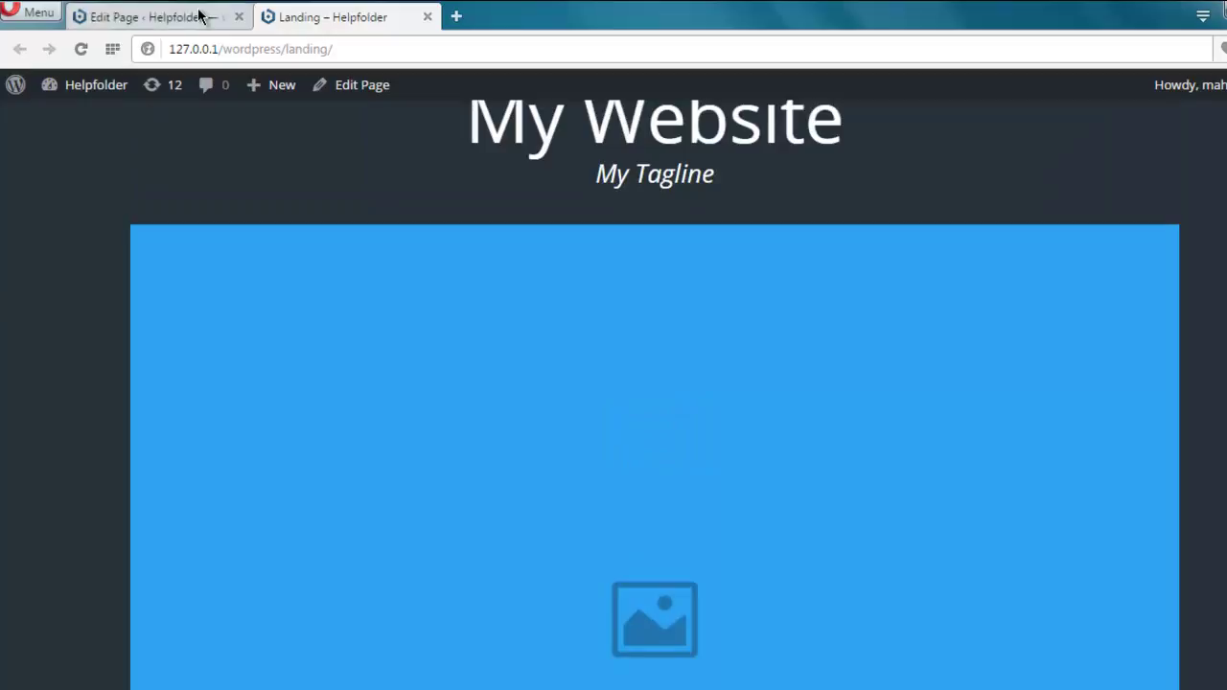
pyautogui.click(81, 49)
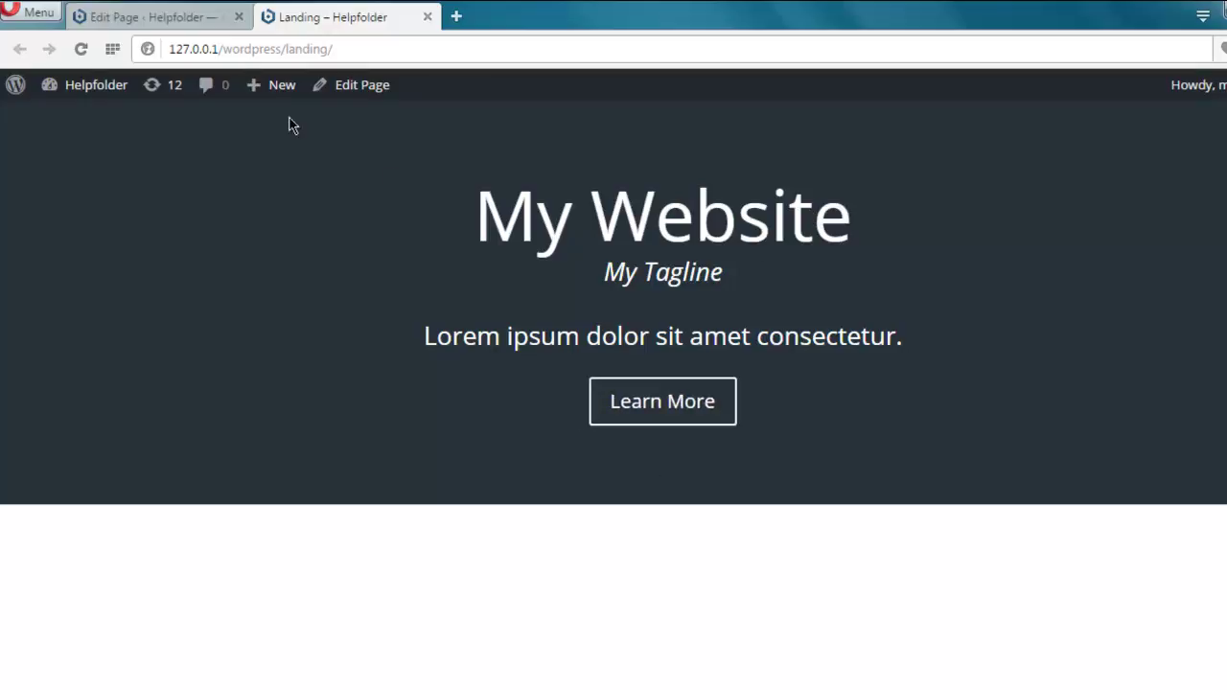
# - Return to the page editor and insert an Email Optin module below the Call To Action in the remaining section
pyautogui.click(179, 16)
pyautogui.scroll(-4, 770, 266)
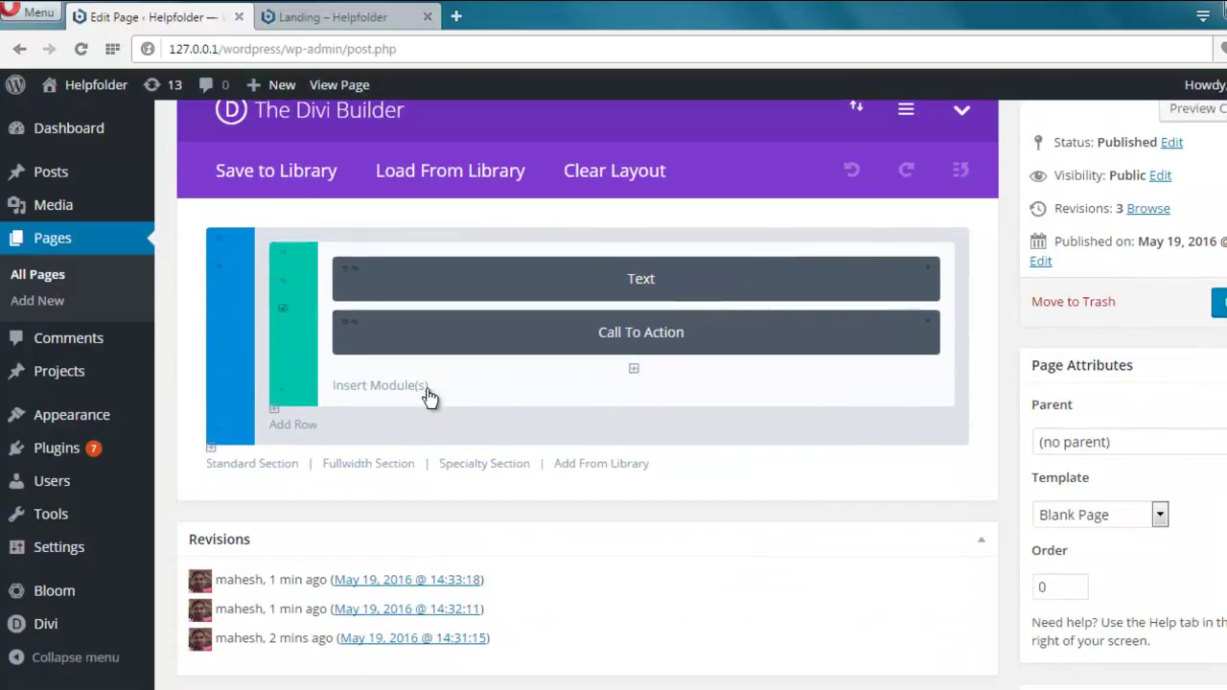
pyautogui.click(548, 392)
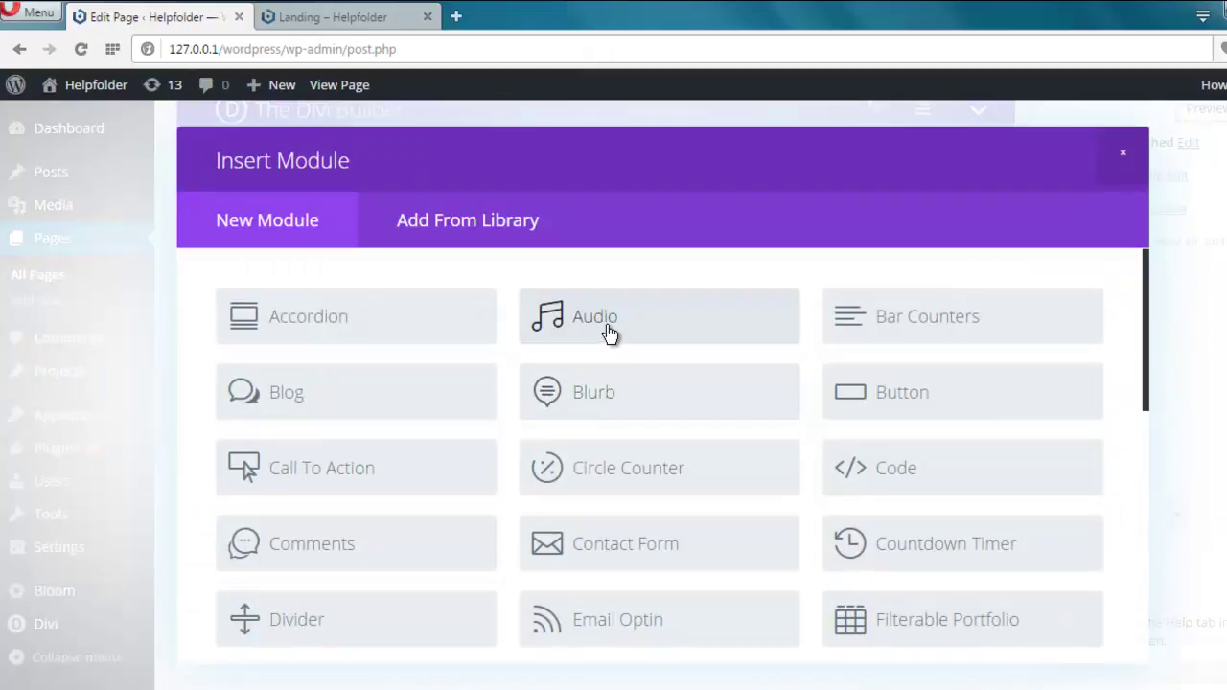
pyautogui.scroll(-1, 548, 351)
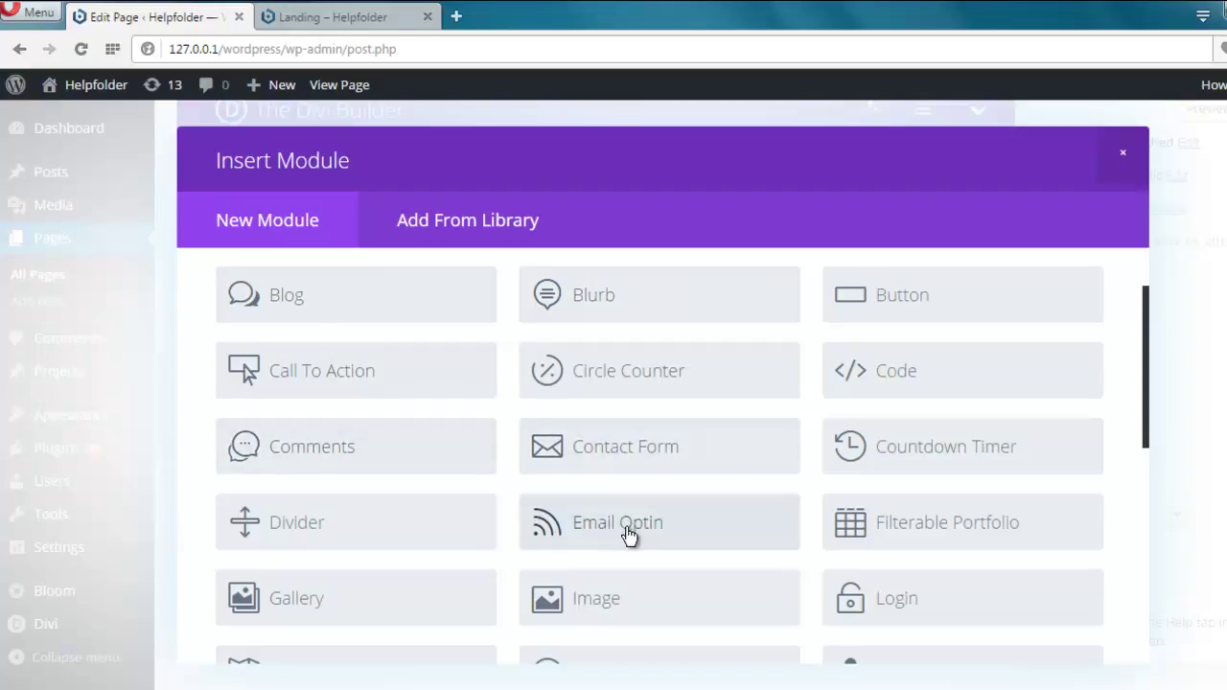
pyautogui.click(720, 534)
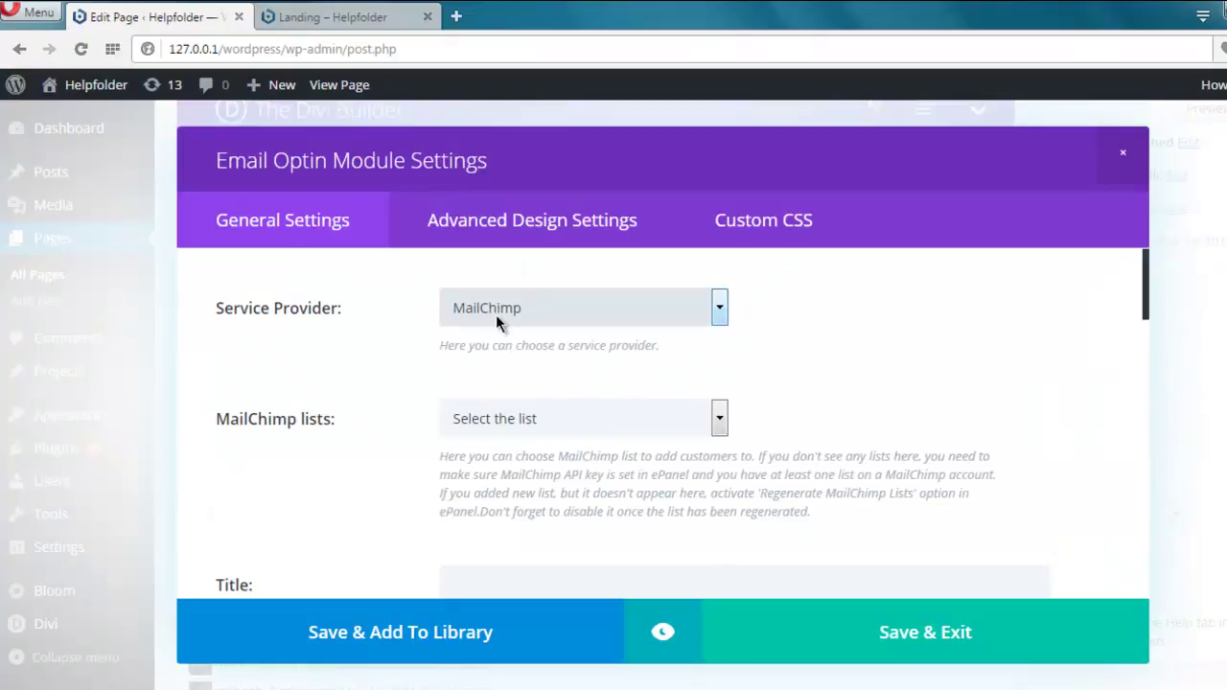
# - Set the Email Optin module's button text to Subscribe and Use Background Color to No, and save the module
pyautogui.click(539, 412)
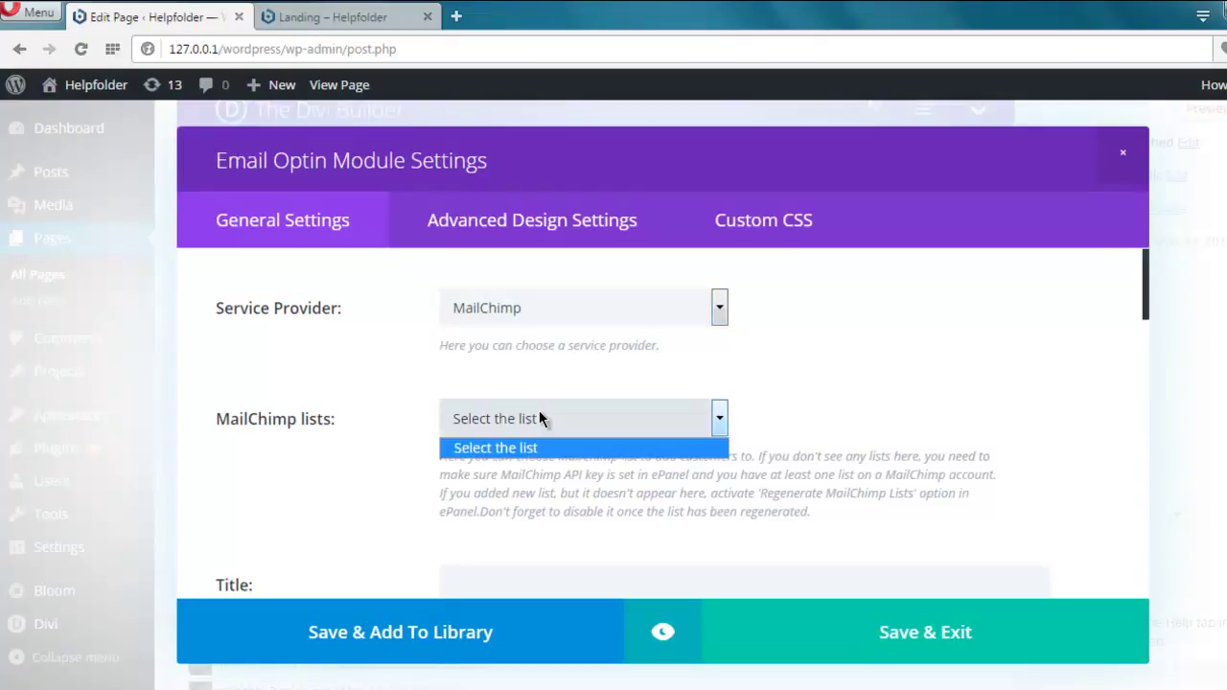
pyautogui.click(539, 412)
pyautogui.scroll(-3, 829, 383)
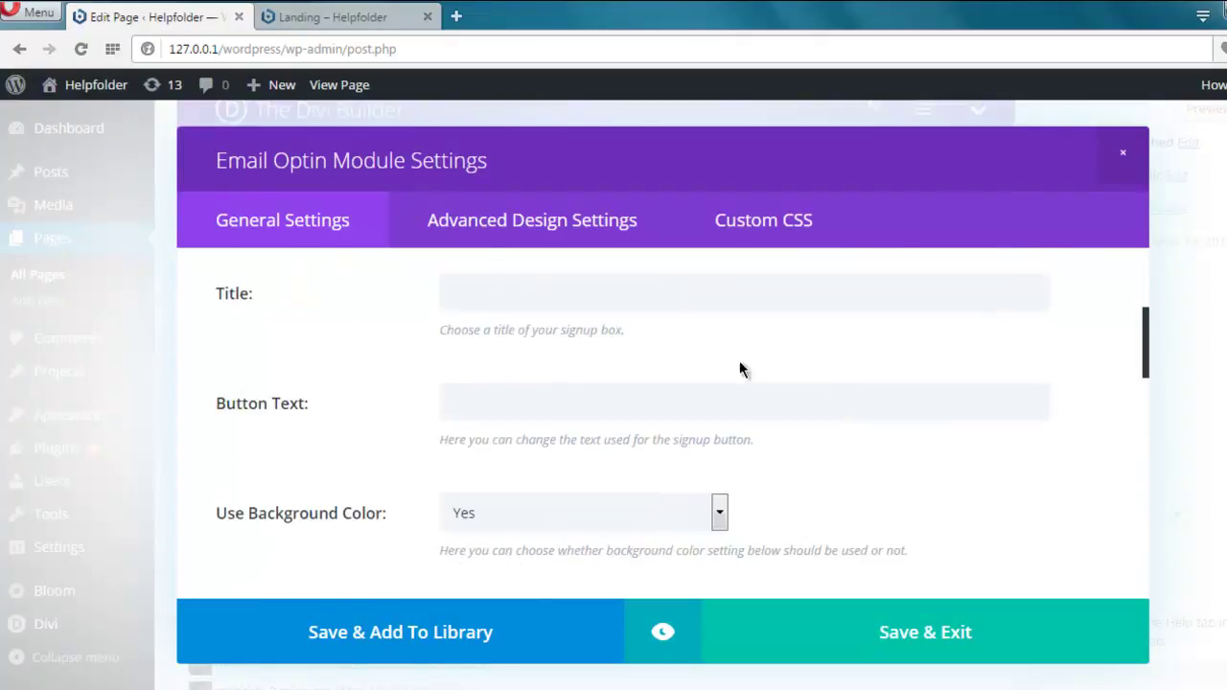
pyautogui.click(515, 287)
pyautogui.click(510, 411)
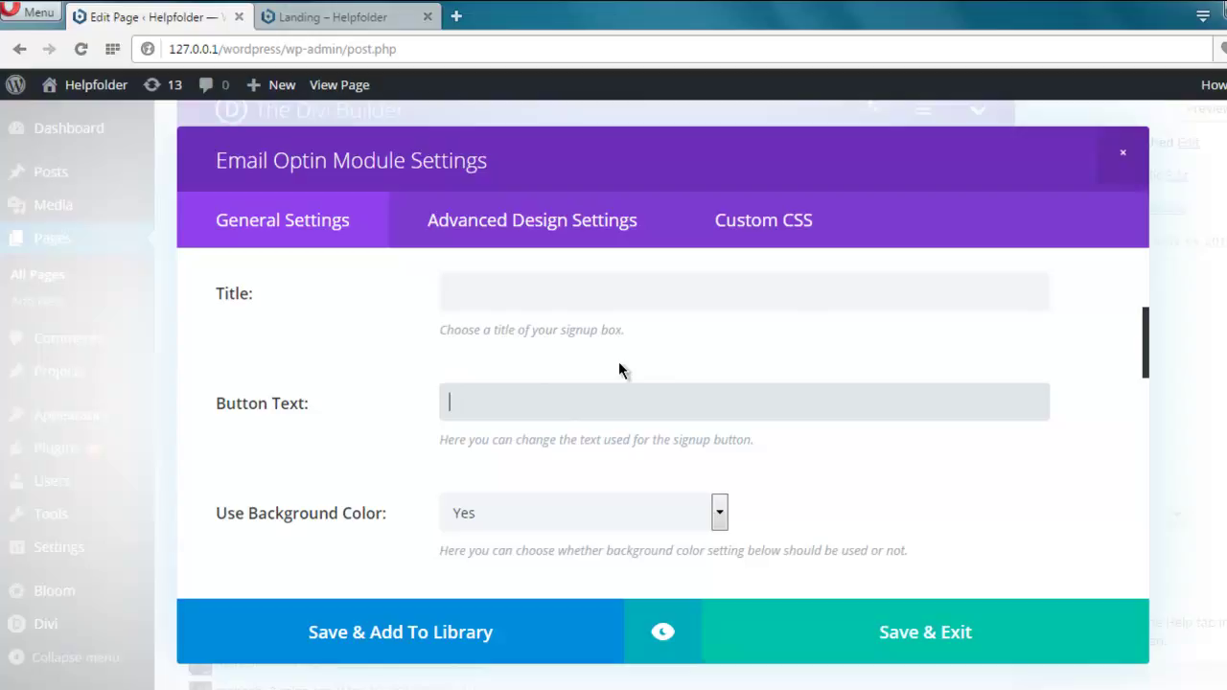
pyautogui.write('Subscribe')
pyautogui.click(484, 512)
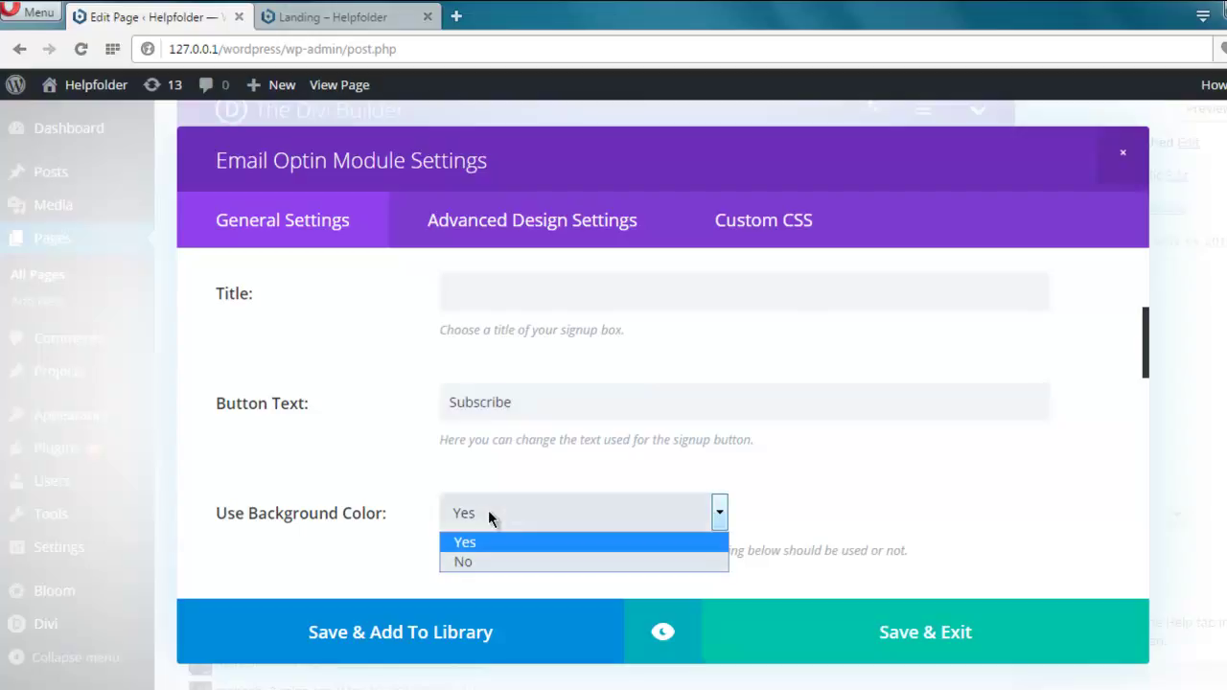
pyautogui.click(483, 554)
pyautogui.scroll(-3, 875, 387)
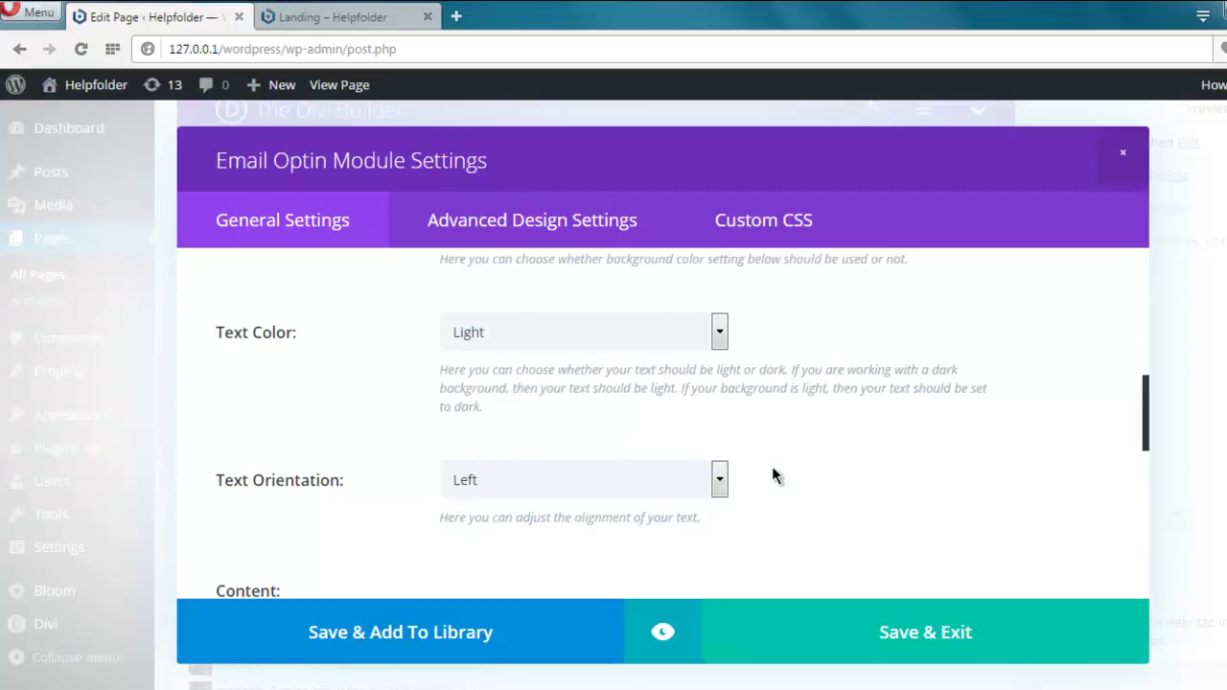
pyautogui.scroll(-3, 971, 410)
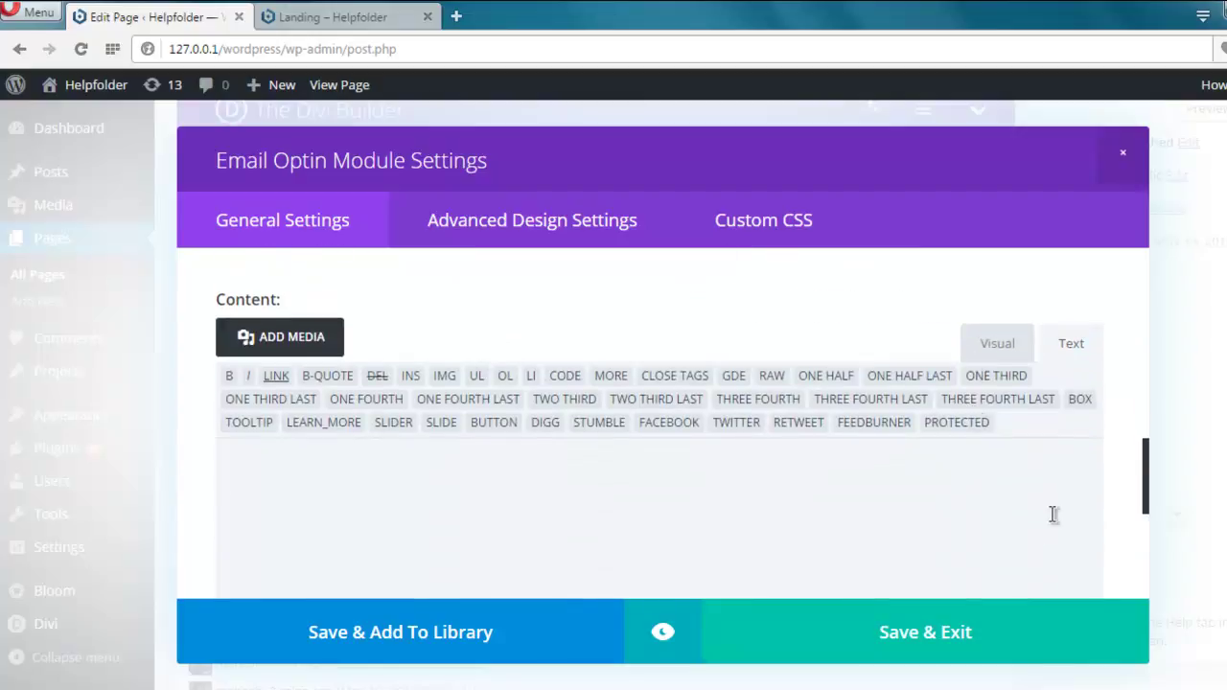
pyautogui.click(1065, 633)
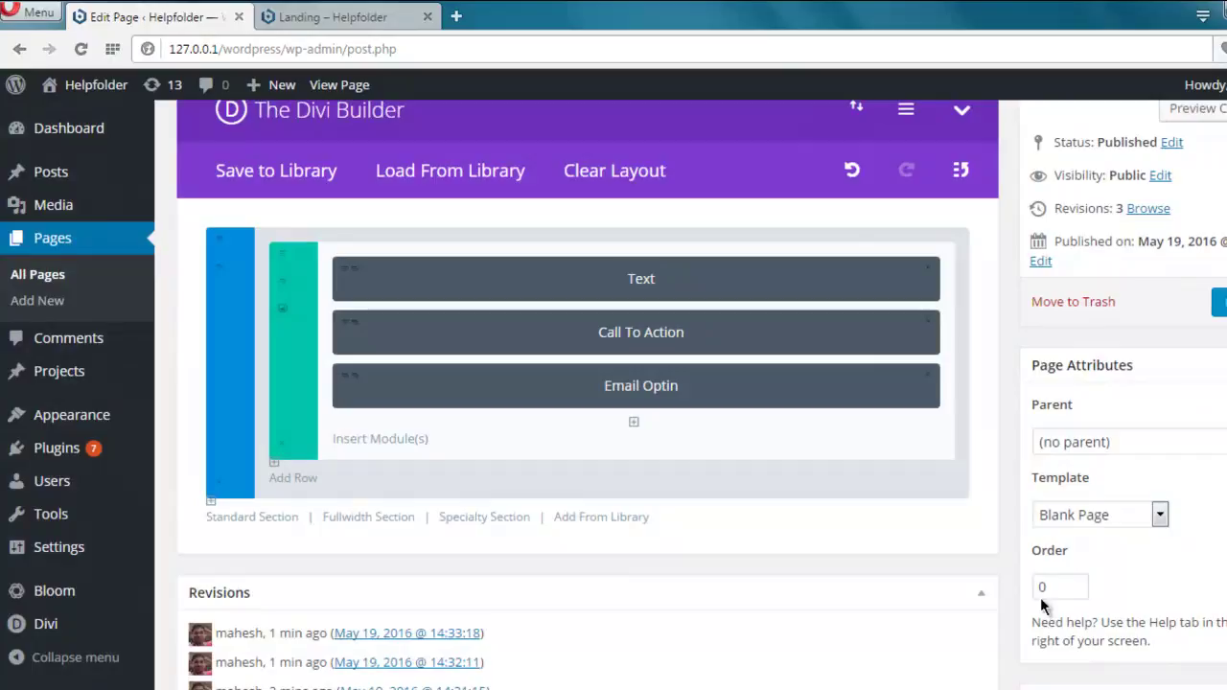
# - Move the Email Optin module between Text and Call To Action, and update the page, reloading the live Landing page to check it
pyautogui.moveTo(777, 405); pyautogui.dragTo(784, 357)
pyautogui.click(1217, 302)
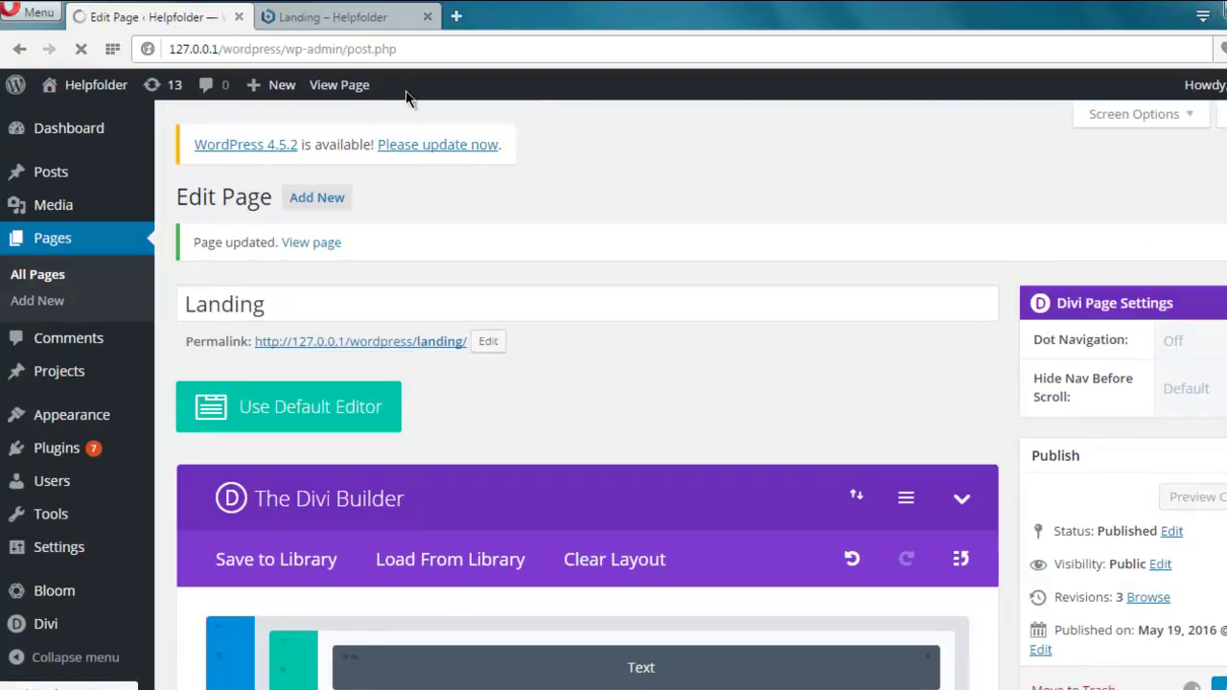
pyautogui.click(337, 19)
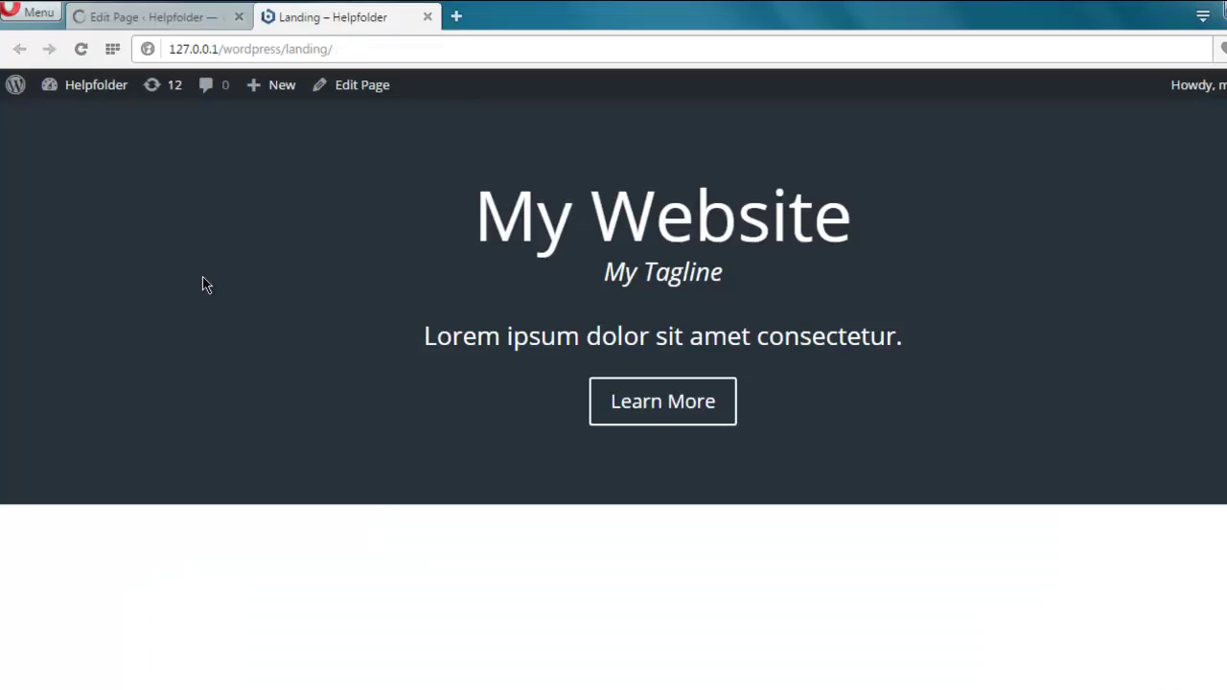
pyautogui.click(83, 49)
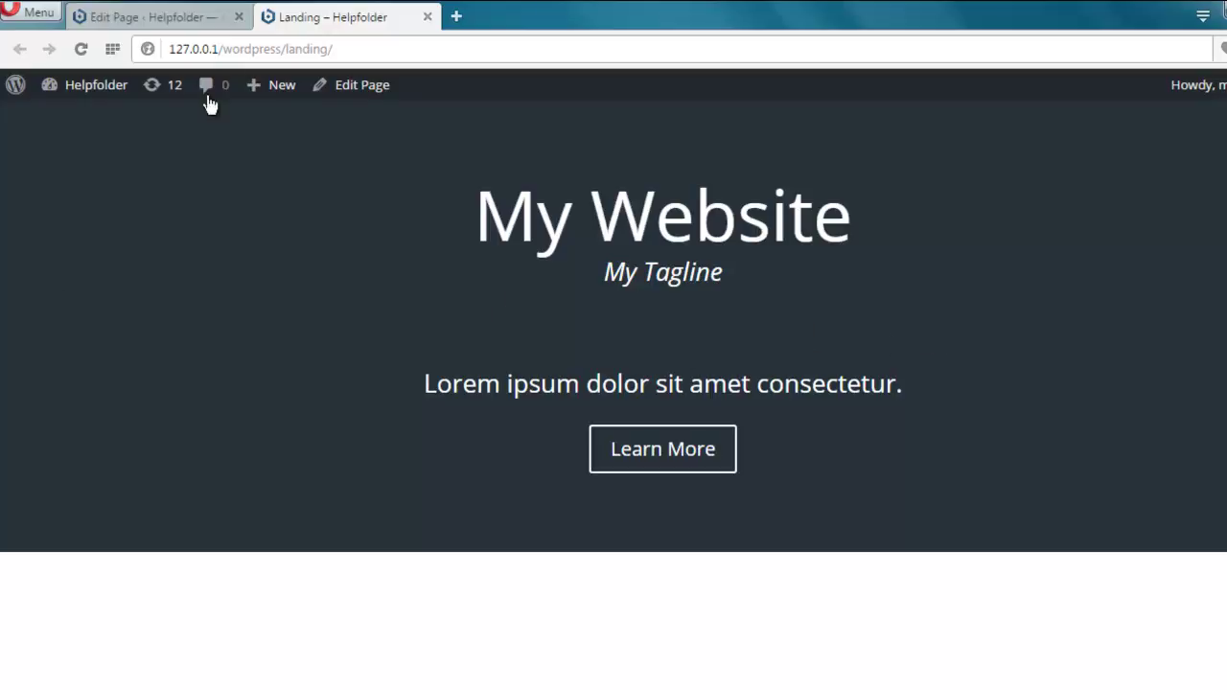
# - Return to the page editor and change the Email Optin module's service provider to FeedBurner
pyautogui.click(186, 16)
pyautogui.scroll(-3, 511, 331)
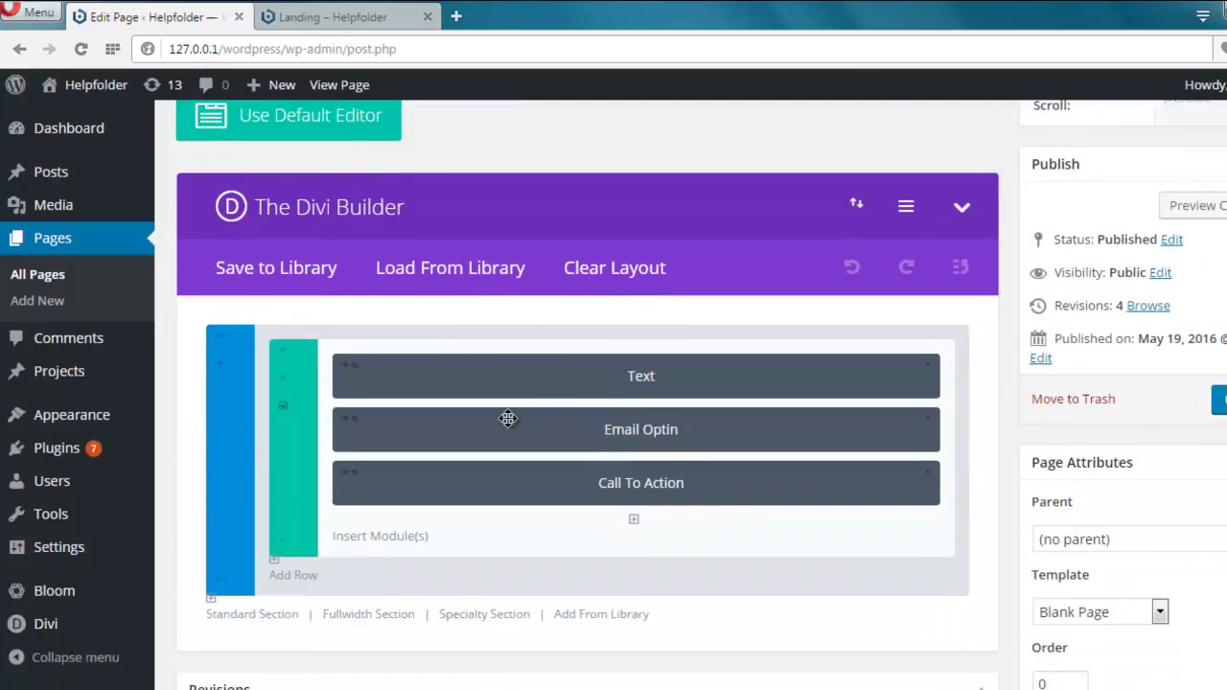
pyautogui.click(347, 429)
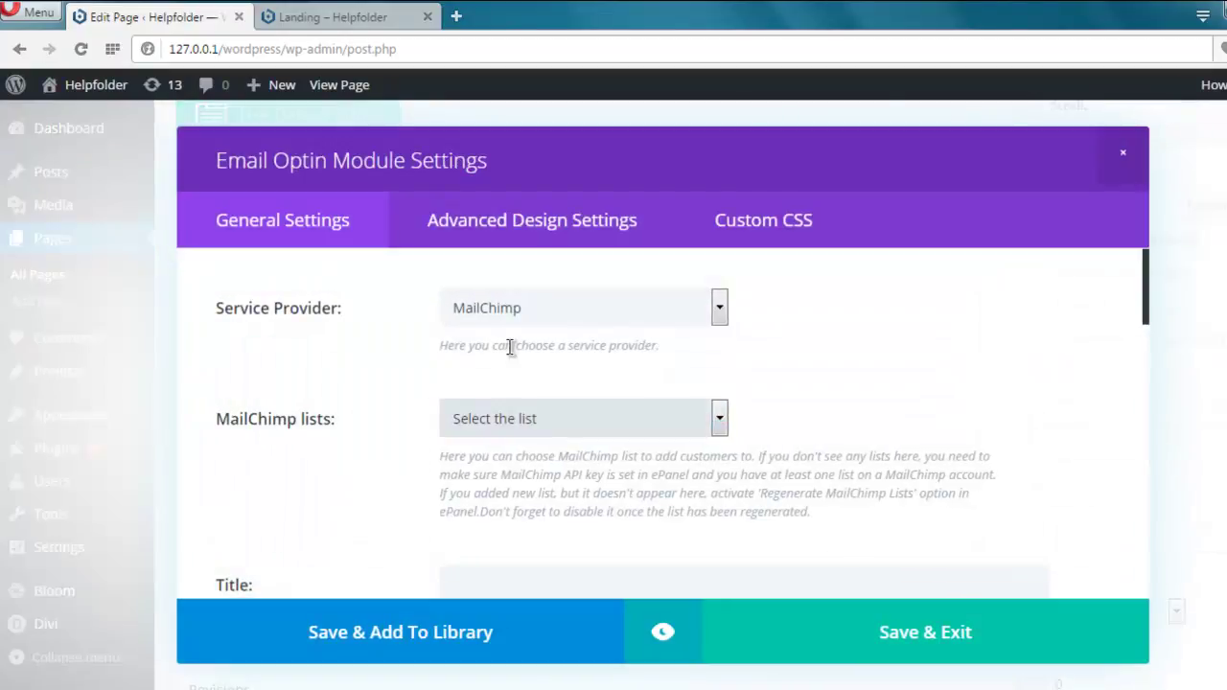
pyautogui.click(516, 307)
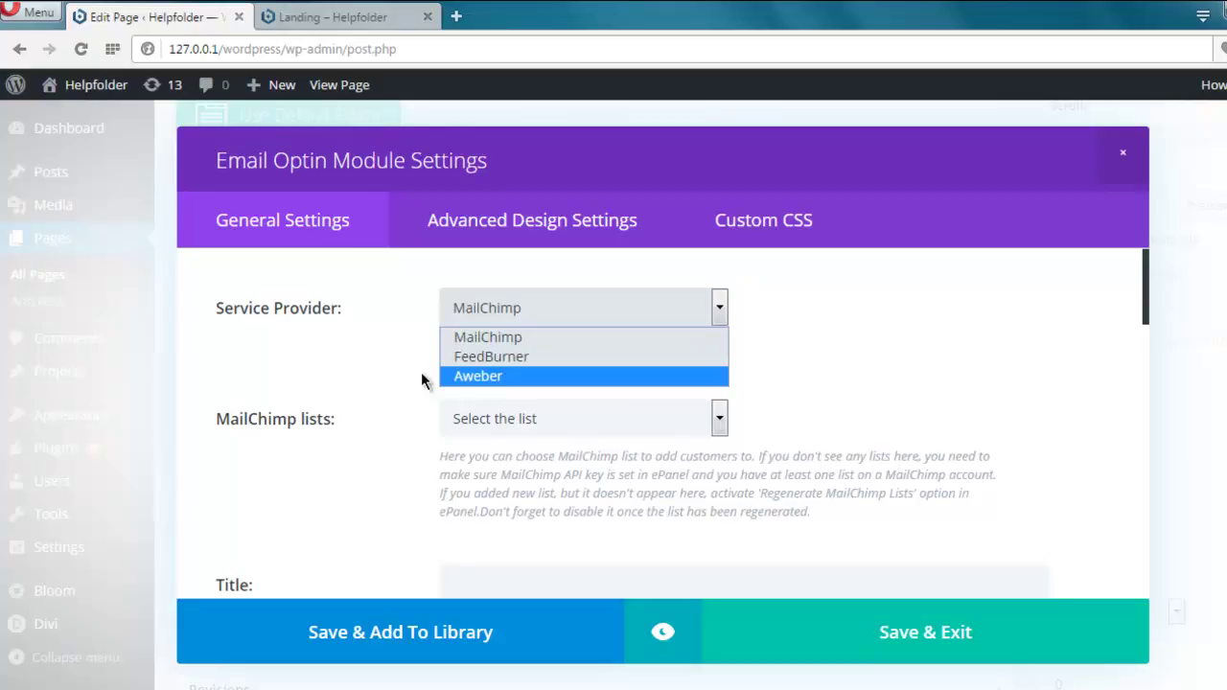
pyautogui.click(458, 356)
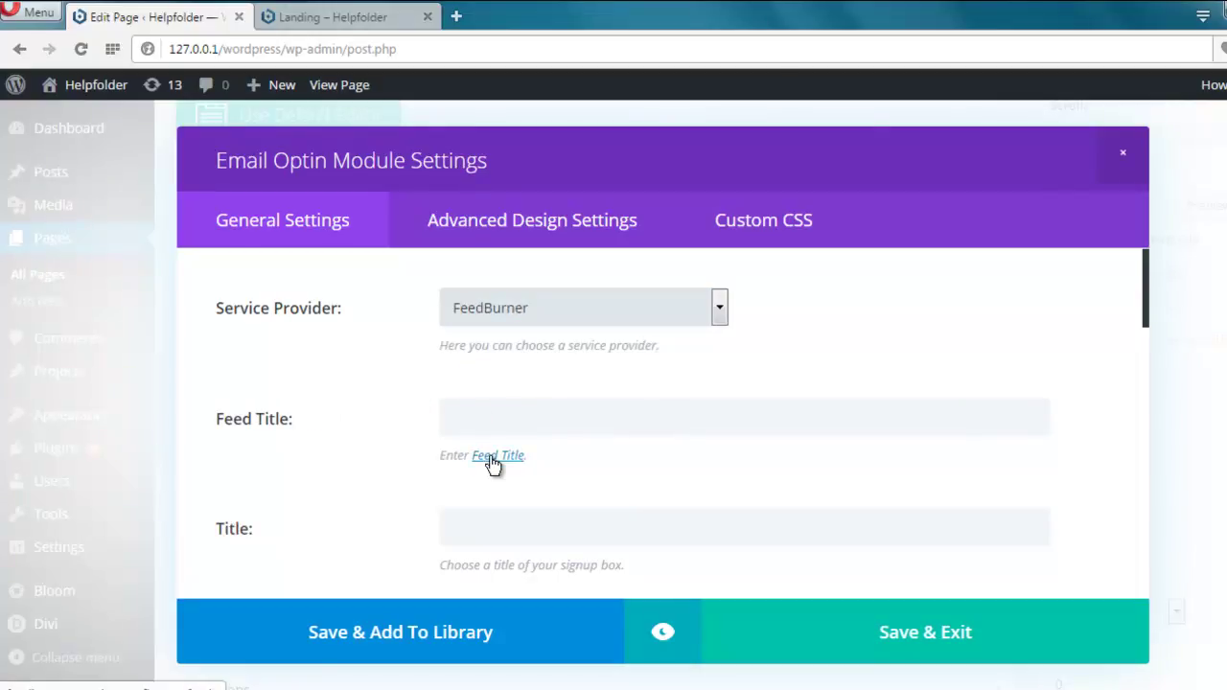
# - Enter Subscribe as the Email Optin module's feed title and review its remaining general settings
pyautogui.scroll(-1, 687, 364)
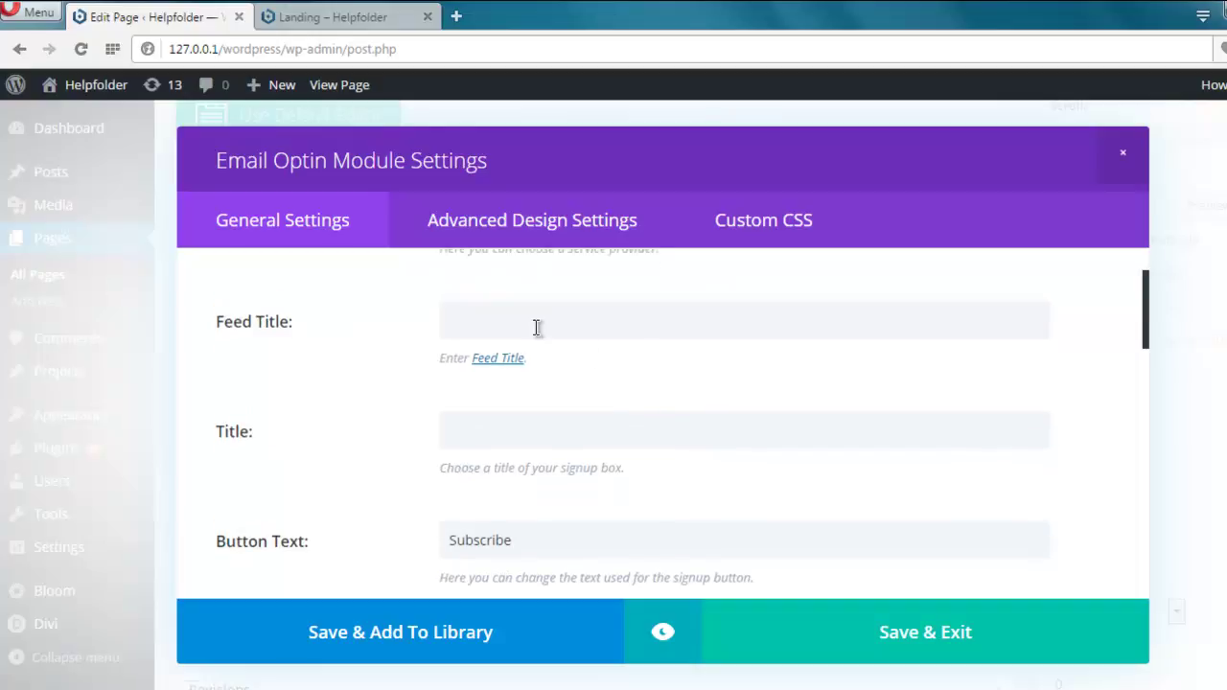
pyautogui.click(612, 322)
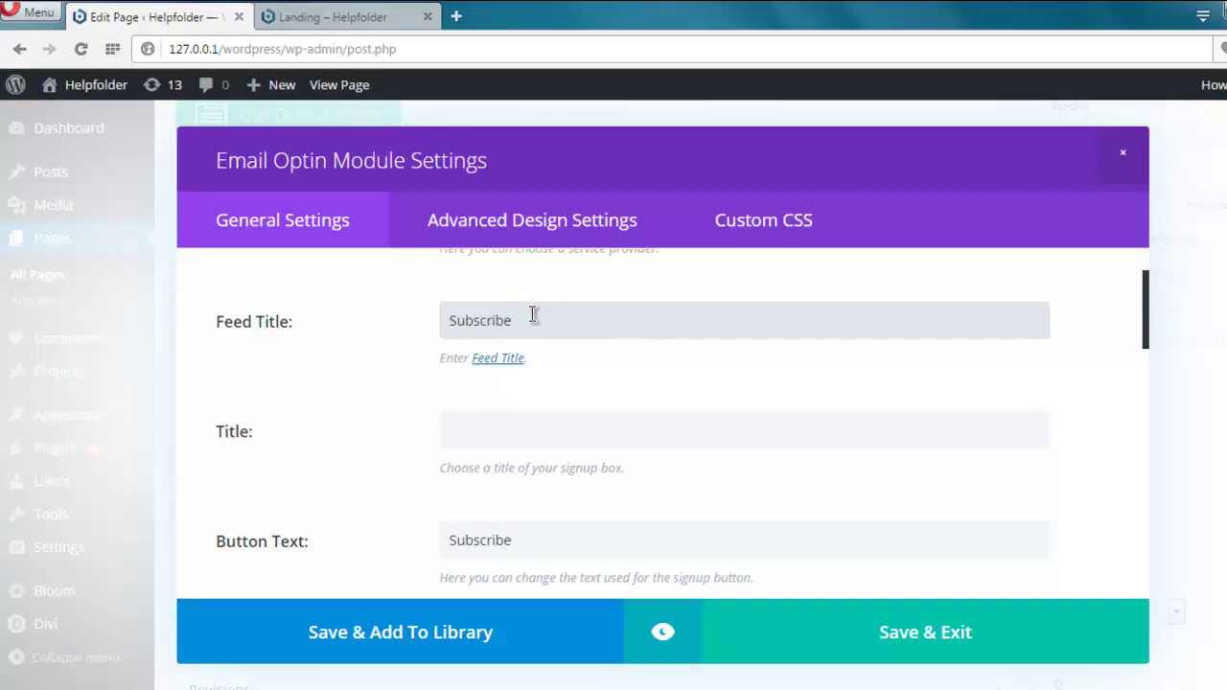
pyautogui.moveTo(534, 320); pyautogui.dragTo(392, 324)
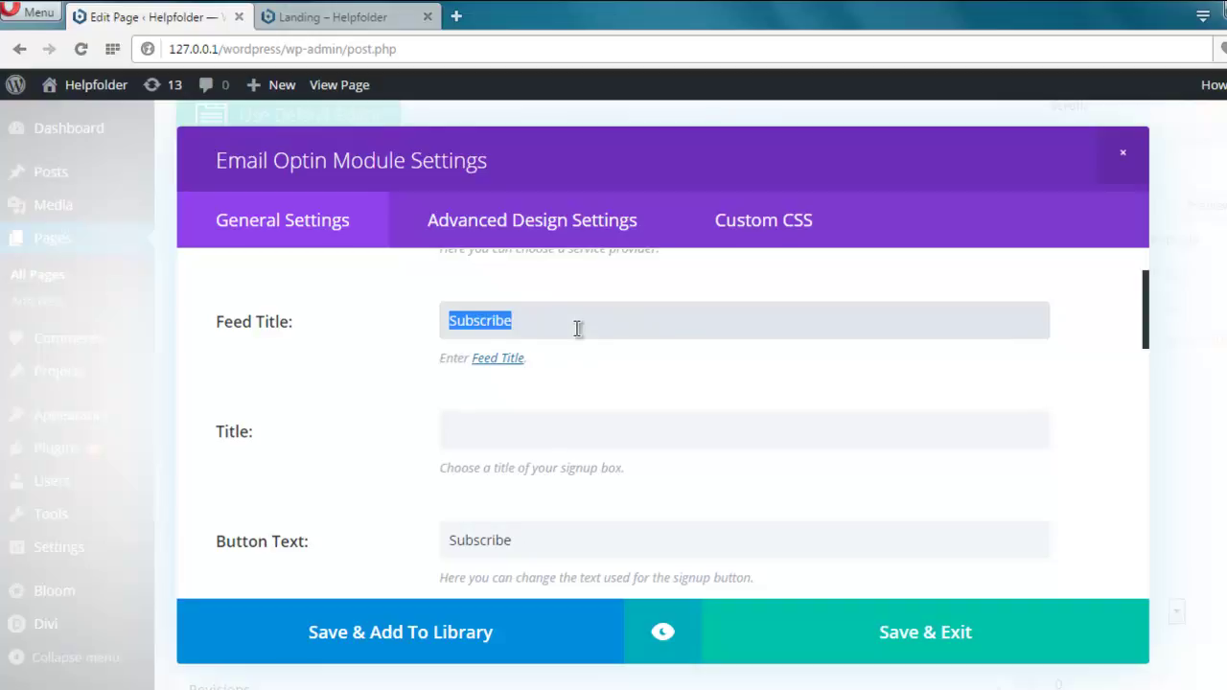
pyautogui.click(495, 440)
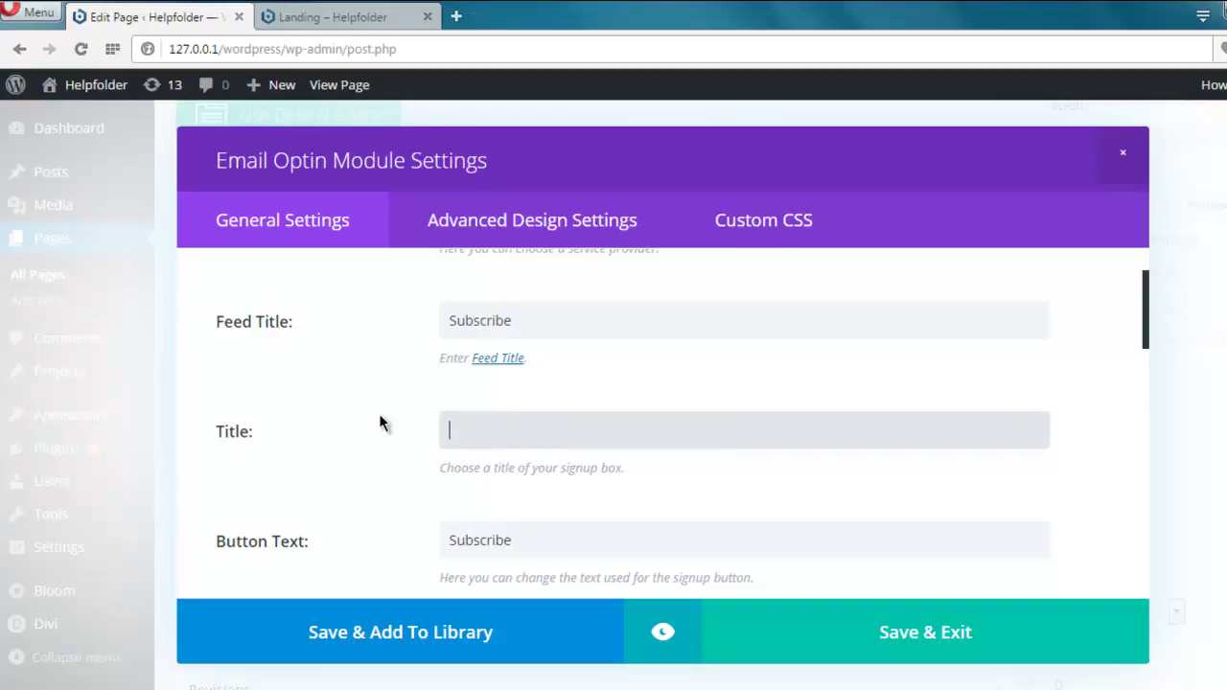
pyautogui.scroll(-2, 380, 423)
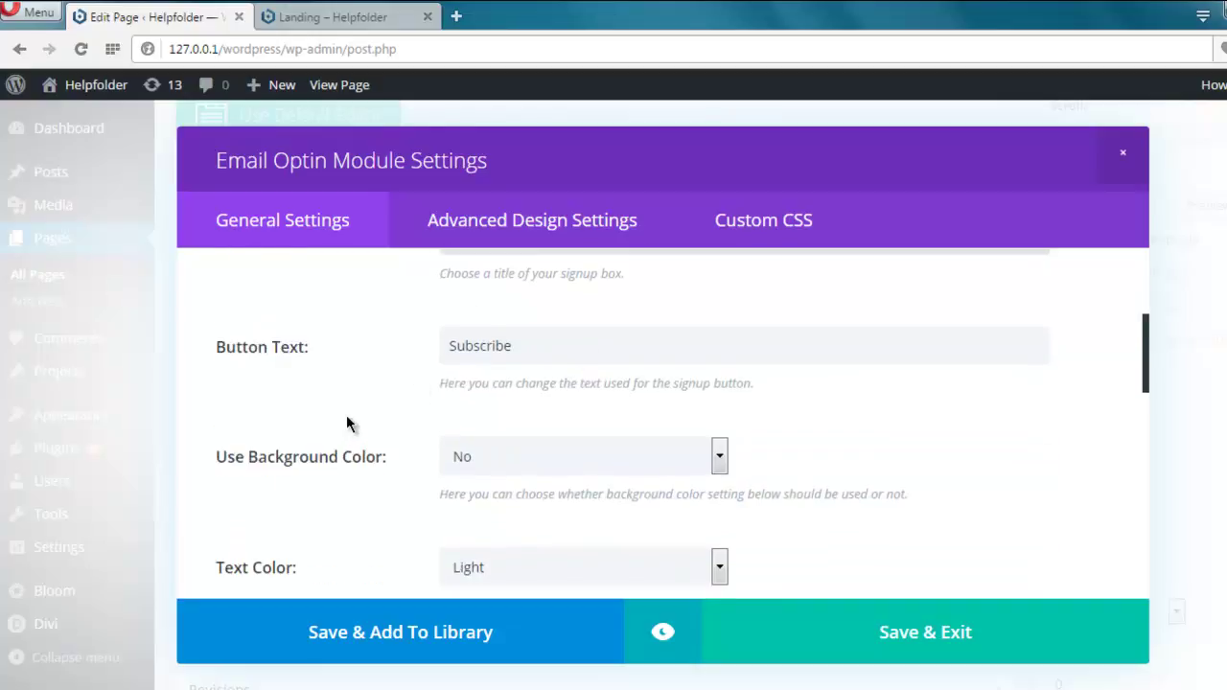
pyautogui.scroll(-5, 346, 415)
pyautogui.scroll(2, 346, 415)
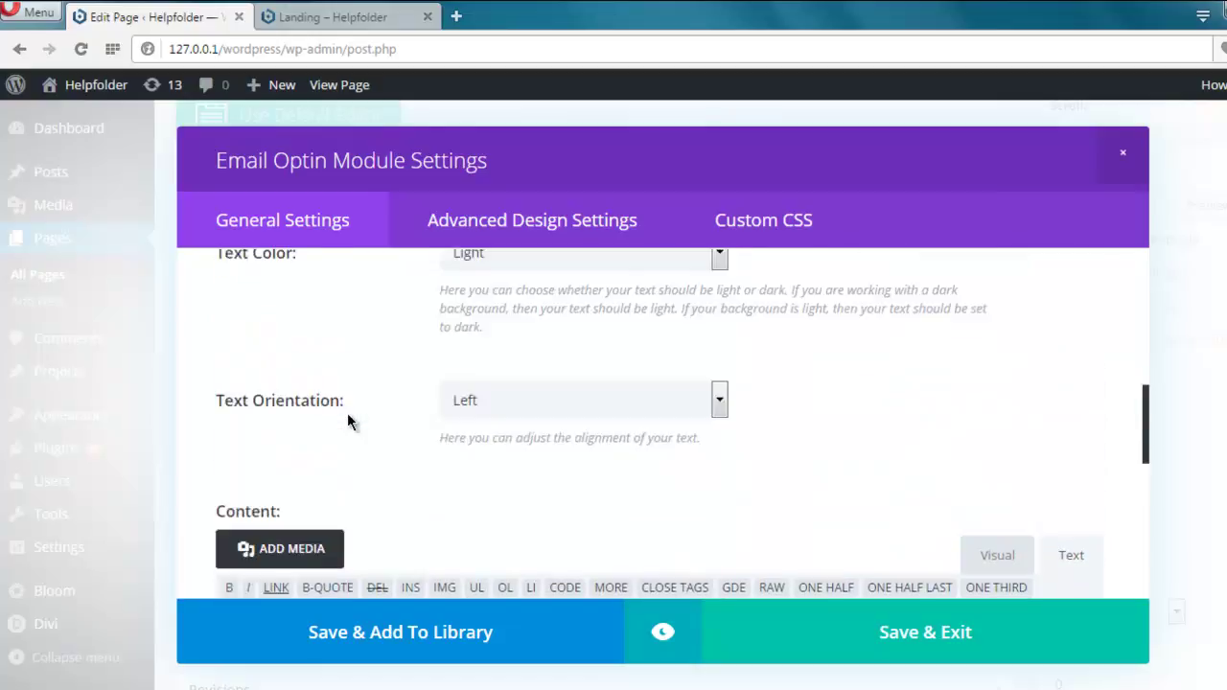
pyautogui.scroll(6, 348, 422)
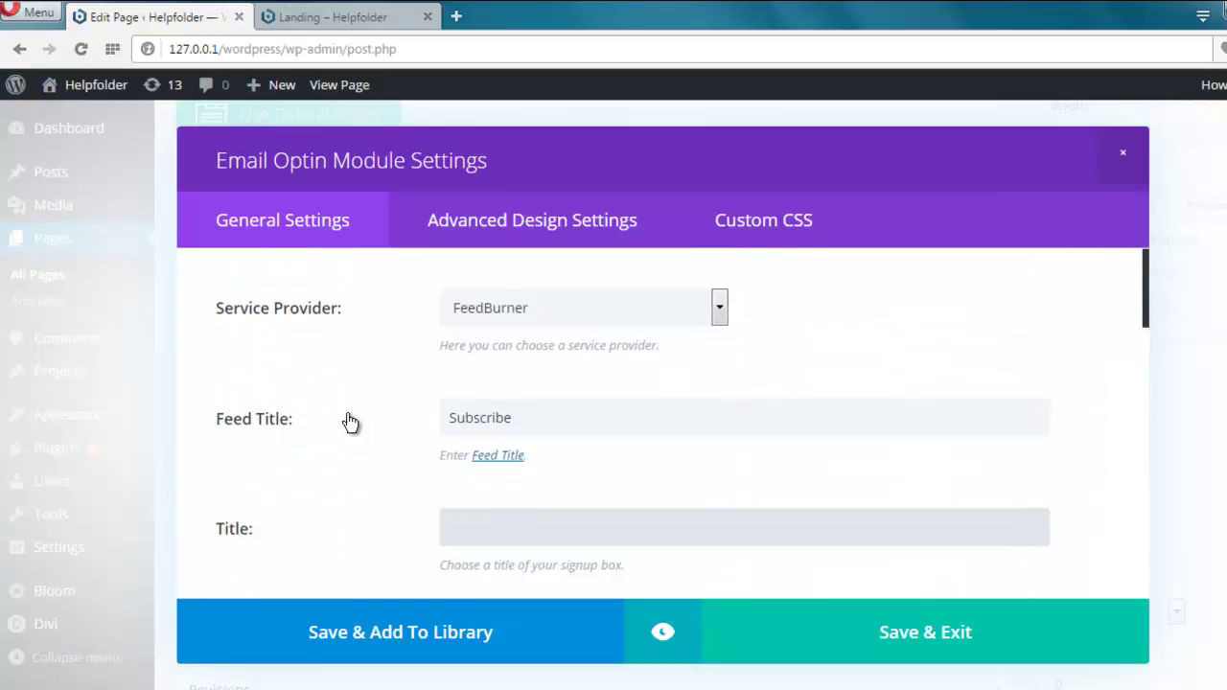
# - Save the Email Optin module, update the page, and reload the live Landing page to check the email field
pyautogui.click(732, 613)
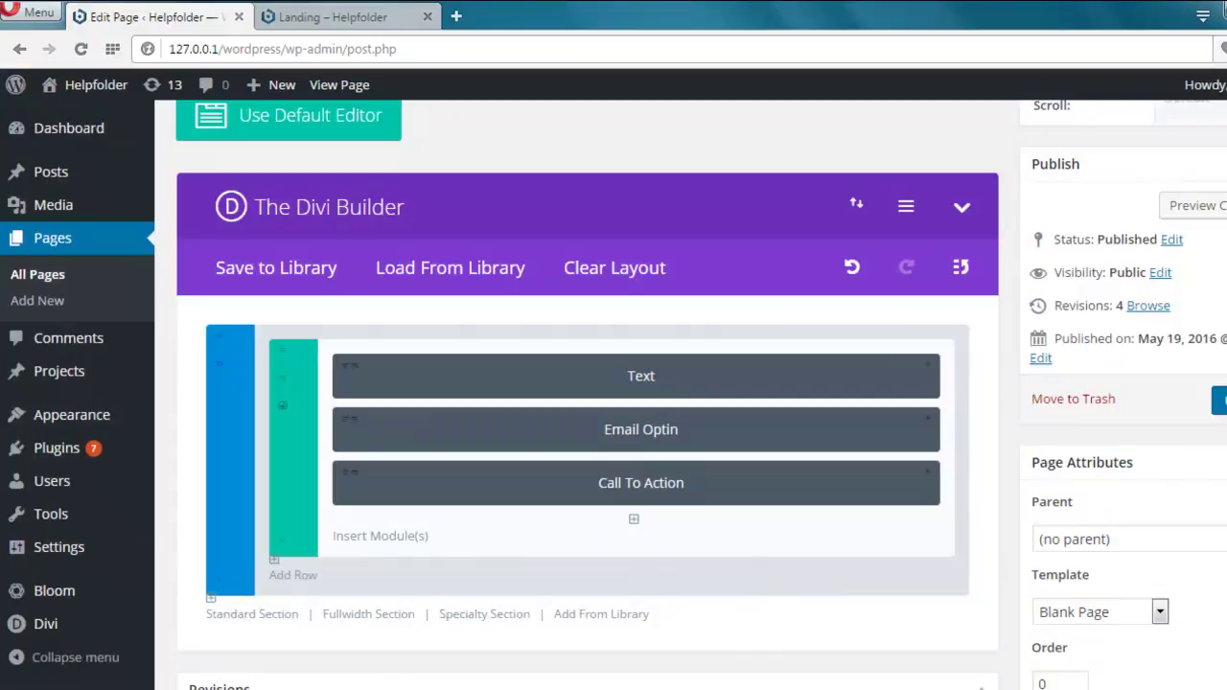
pyautogui.click(1218, 400)
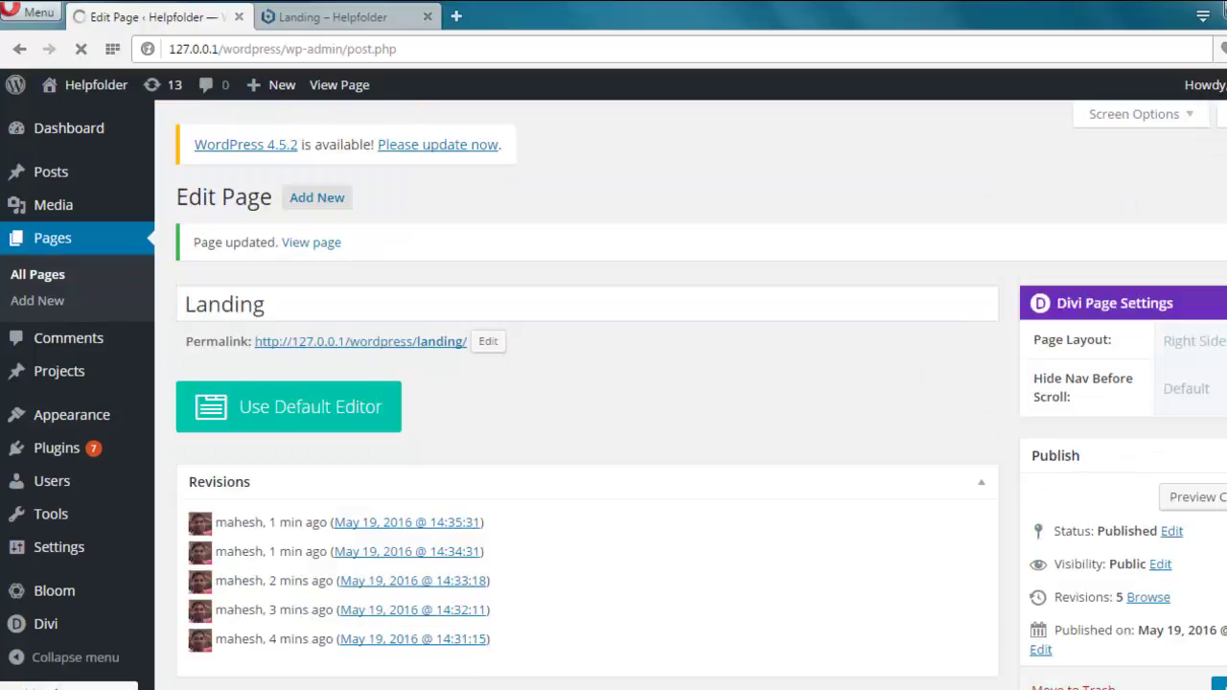
pyautogui.click(272, 24)
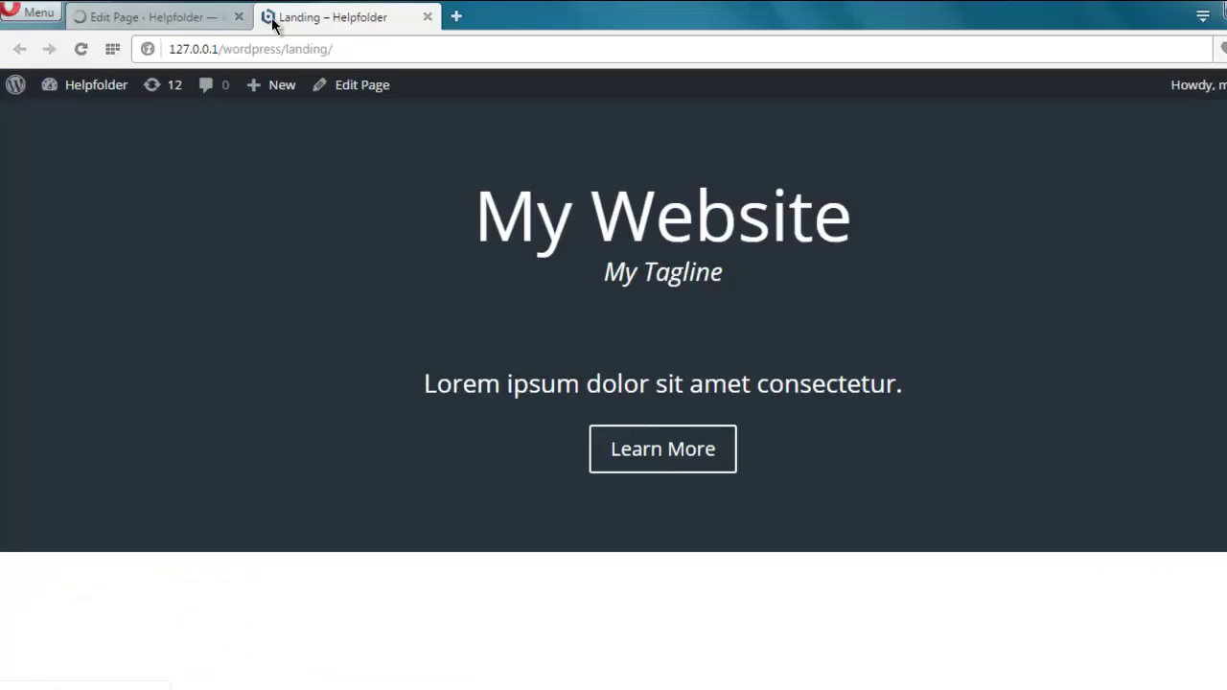
pyautogui.click(81, 49)
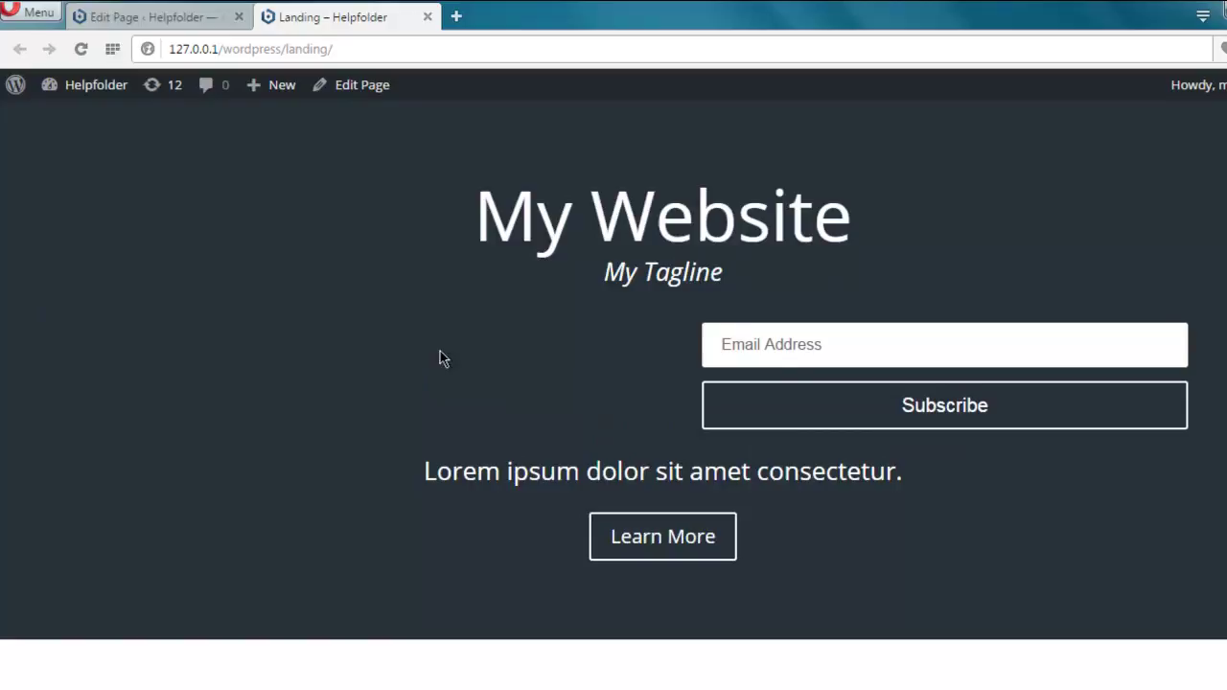
pyautogui.click(777, 355)
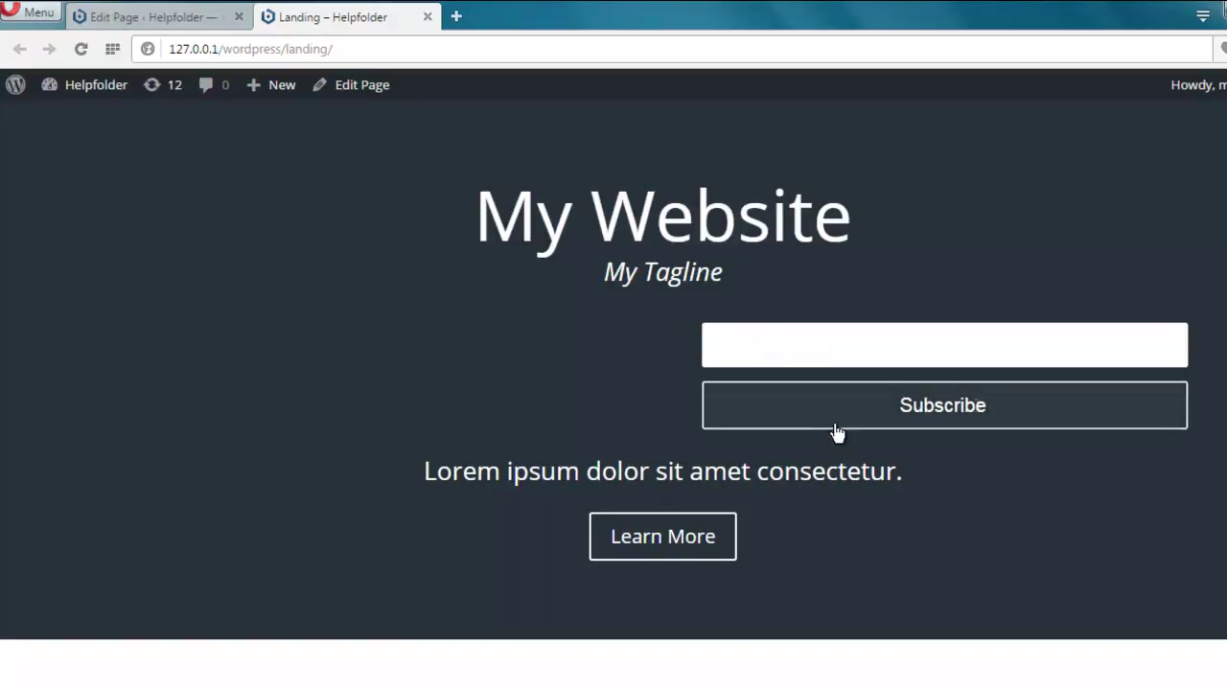
# - Review the module order in the page editor, and examine the email form and call to action on the live Landing page
pyautogui.click(177, 21)
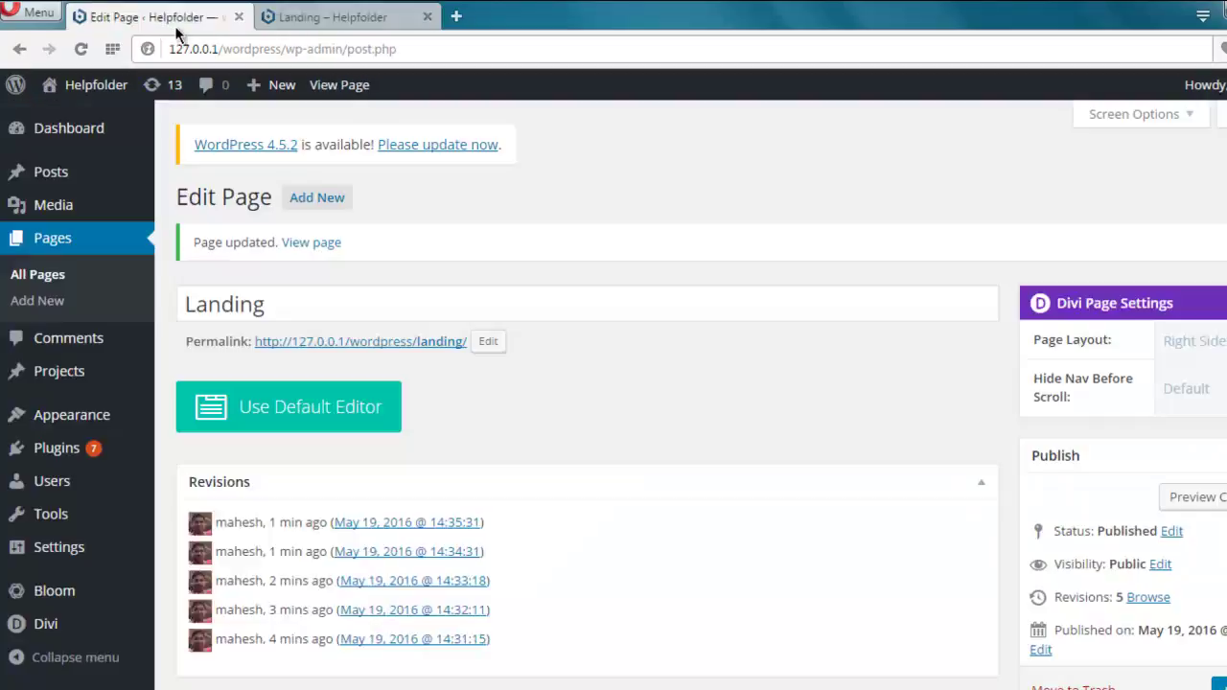
pyautogui.scroll(-4, 671, 192)
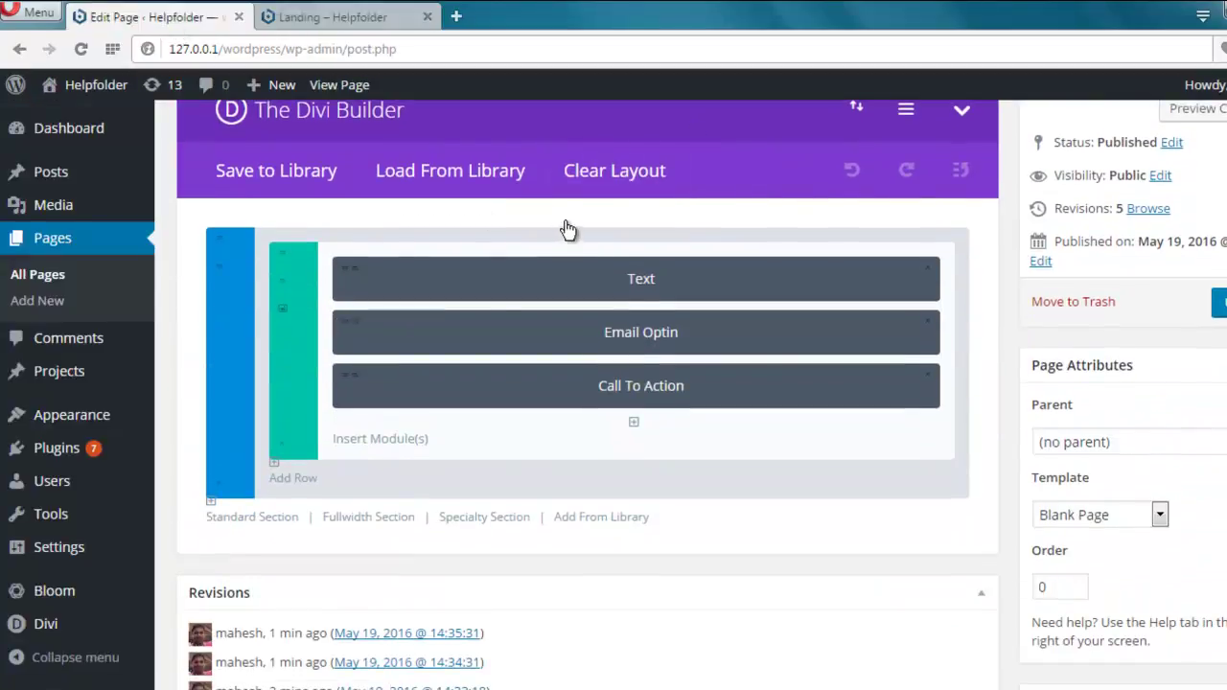
pyautogui.hotkey('ctrl', 'Tab')
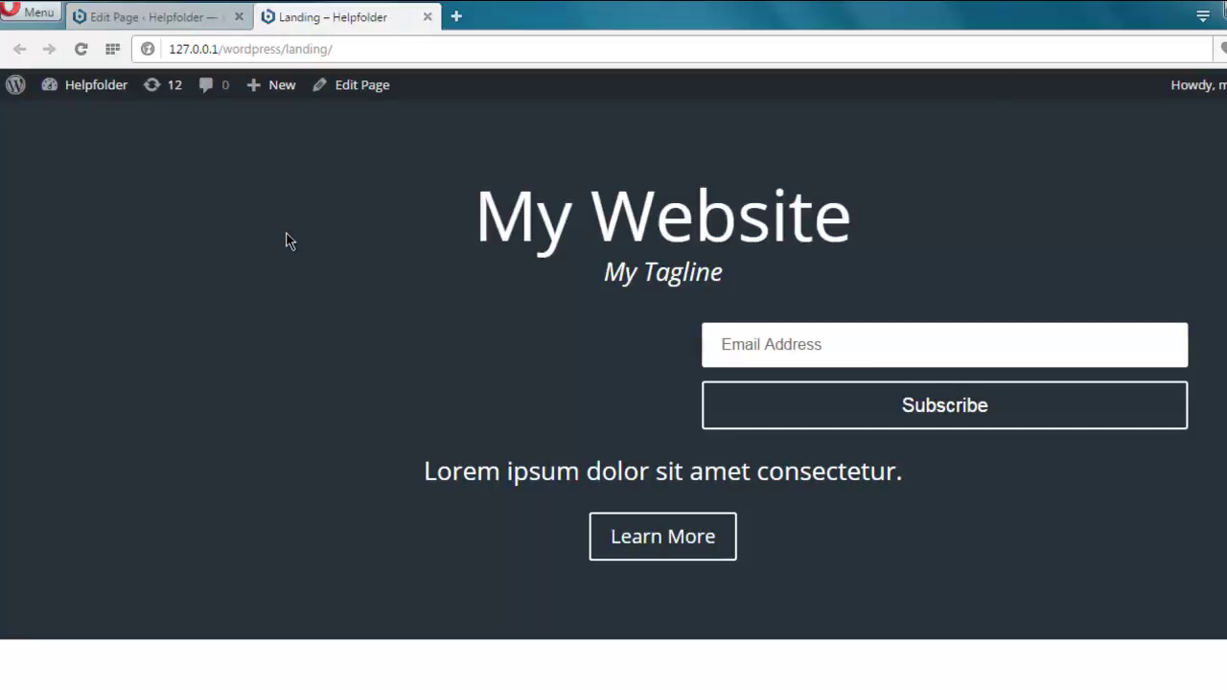
pyautogui.click(994, 359)
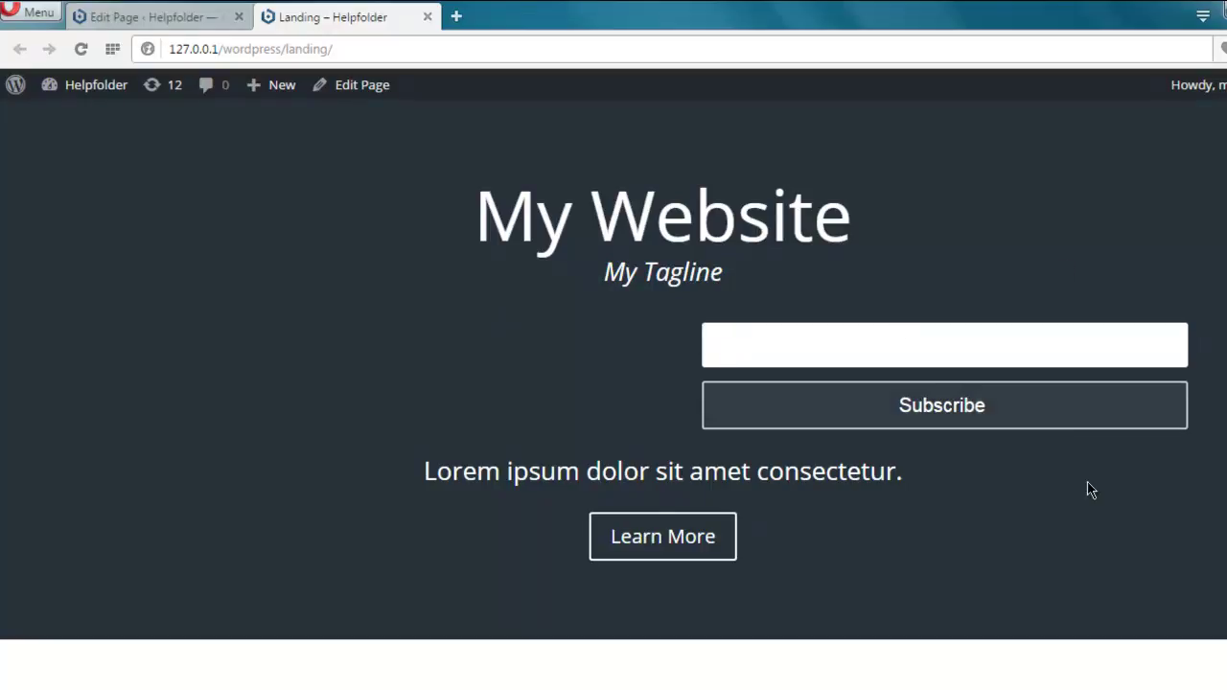
pyautogui.moveTo(907, 494); pyautogui.dragTo(886, 475)
pyautogui.click(382, 450)
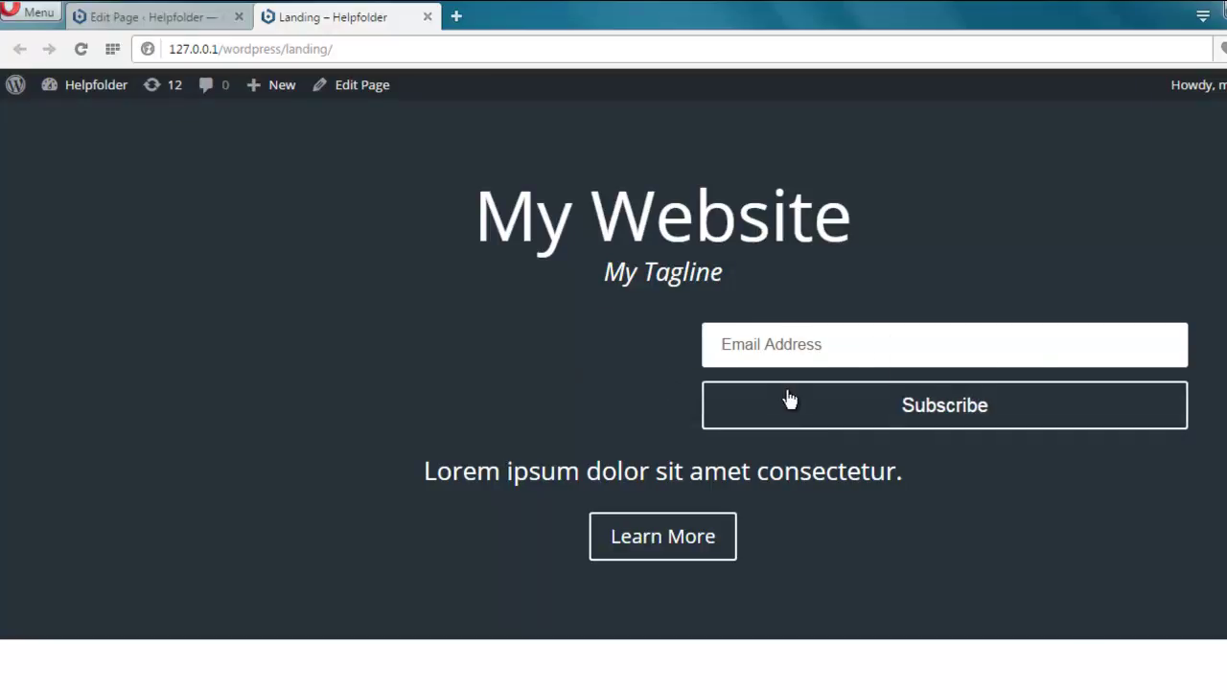
pyautogui.click(808, 340)
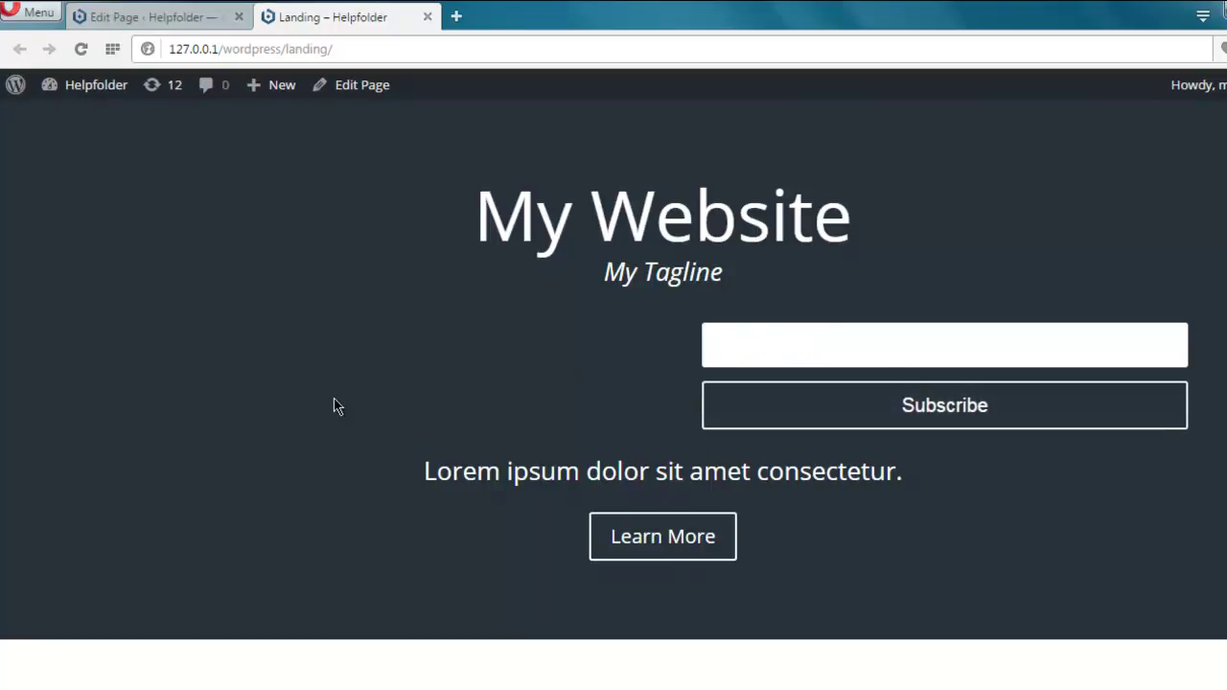